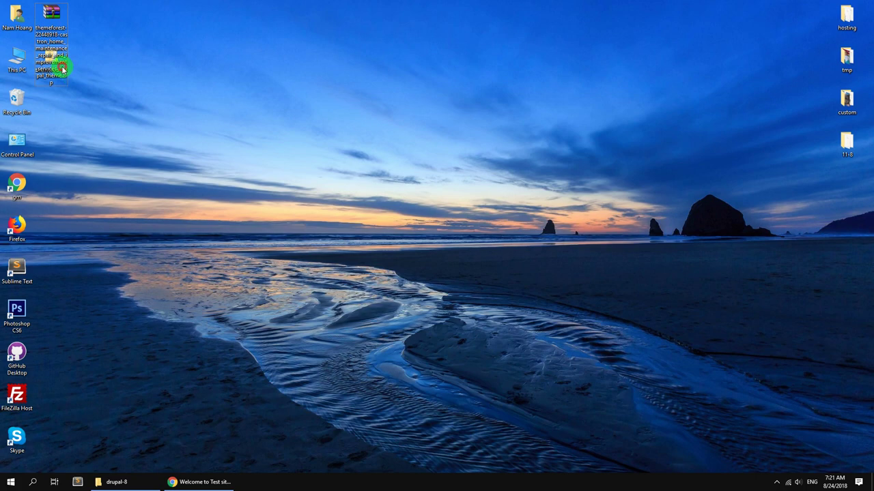
# Examine the extracted Castron theme package, including its existing-installation and fresh-installation folders and its ZIP archives.
pyautogui.click(58, 68)
pyautogui.doubleClick(58, 68)
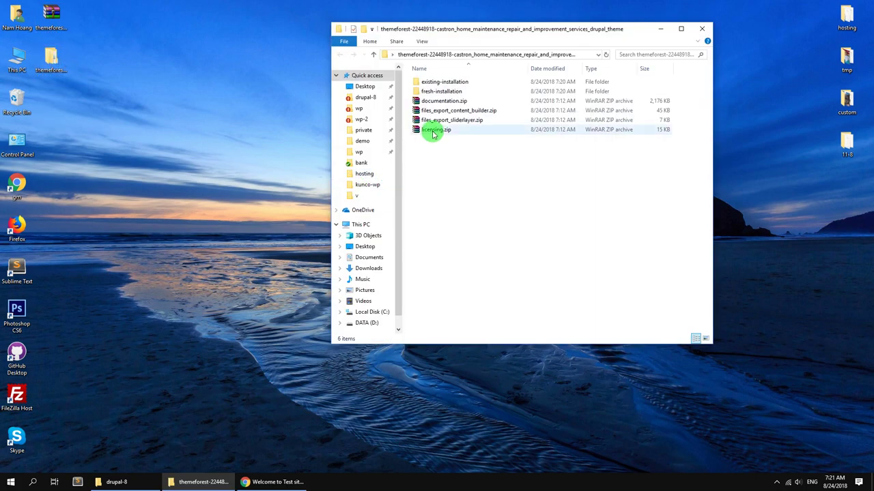
pyautogui.click(452, 82)
pyautogui.doubleClick(452, 82)
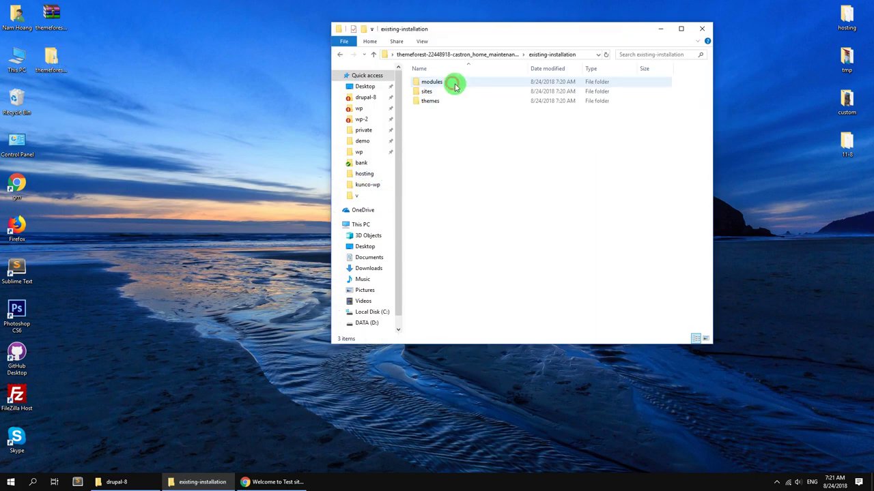
pyautogui.click(339, 54)
pyautogui.doubleClick(434, 93)
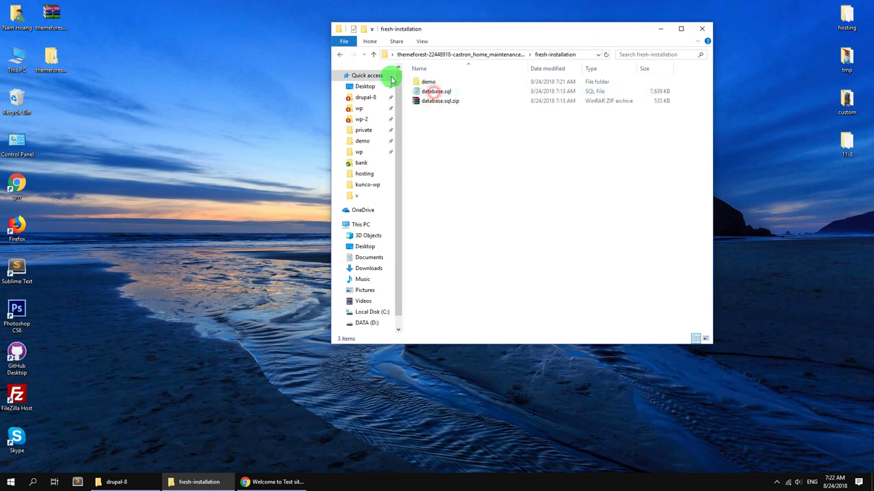
pyautogui.click(341, 54)
pyautogui.click(445, 101)
pyautogui.click(445, 110)
pyautogui.click(444, 119)
pyautogui.click(445, 129)
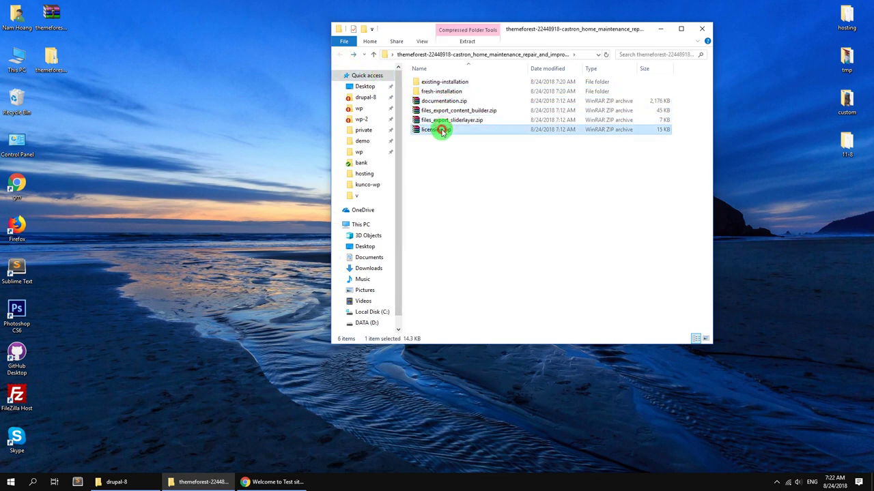
pyautogui.click(450, 171)
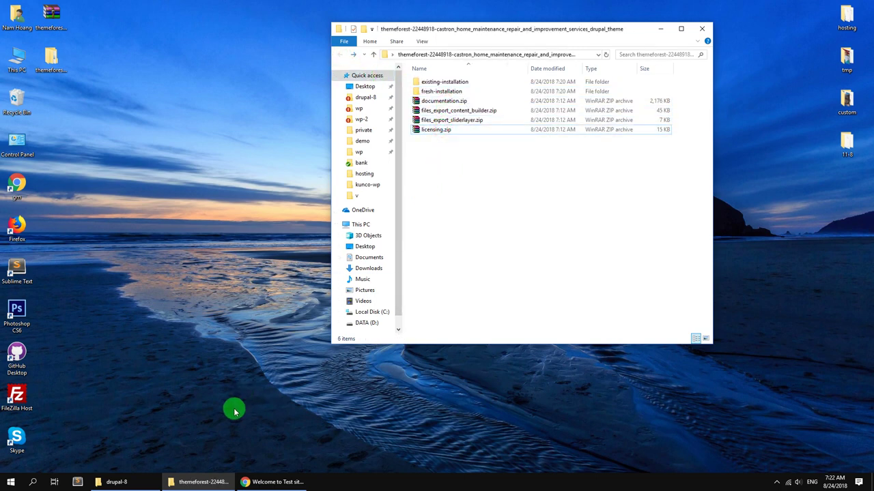
# Open the package's existing-installation folder and bring up the drupal-8 site folder beside it.
pyautogui.moveTo(478, 32); pyautogui.dragTo(211, 65)
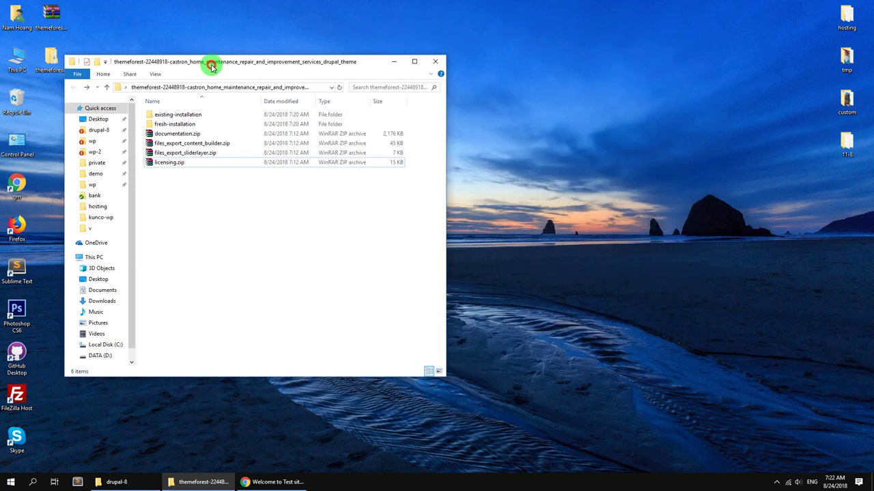
pyautogui.doubleClick(189, 114)
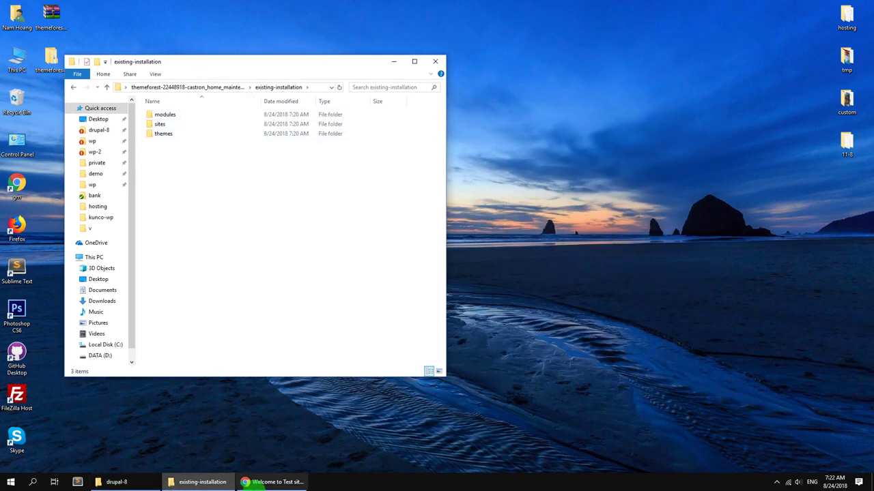
pyautogui.click(260, 482)
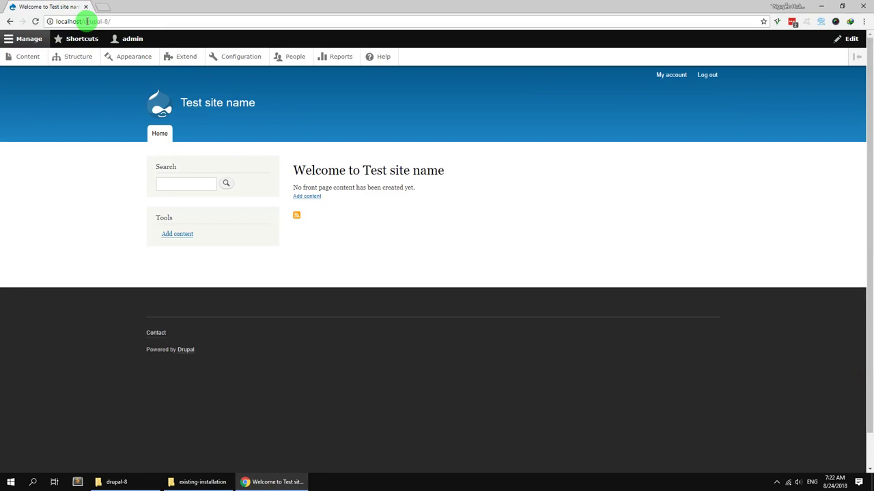
pyautogui.moveTo(87, 21); pyautogui.dragTo(144, 23)
pyautogui.click(125, 229)
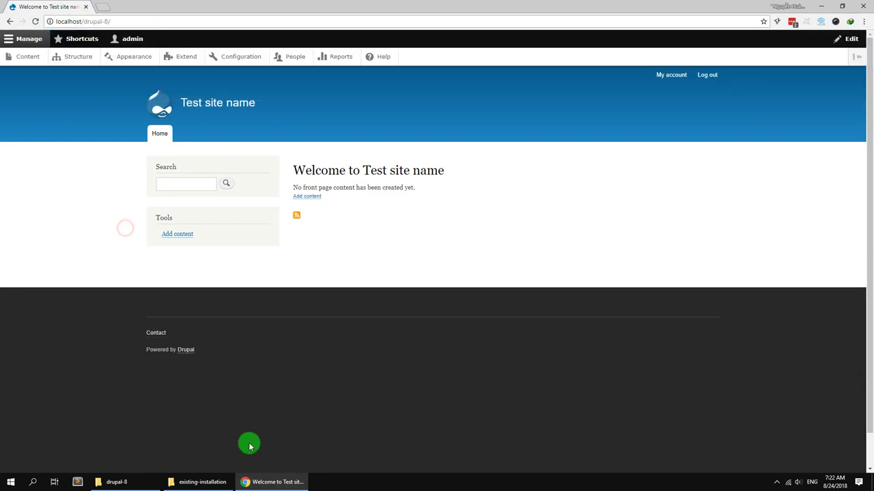
pyautogui.click(202, 481)
pyautogui.click(273, 481)
pyautogui.click(117, 482)
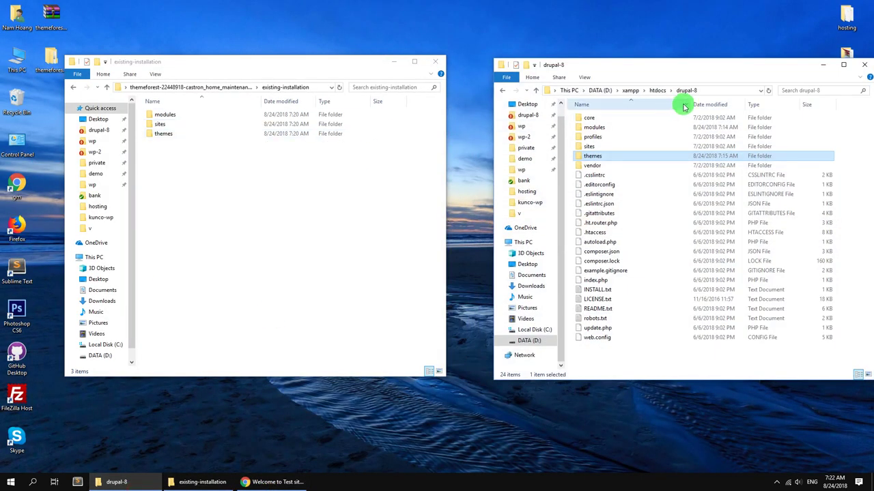
# Copy all module folders from the package's modules folder into the drupal-8 modules folder.
pyautogui.doubleClick(181, 120)
pyautogui.hotkey('ctrl', 'a')
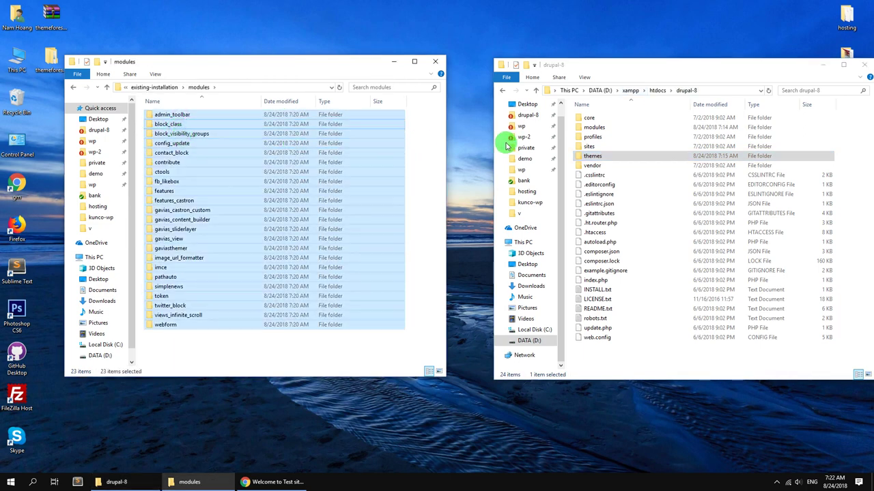
pyautogui.doubleClick(616, 128)
pyautogui.moveTo(263, 177); pyautogui.dragTo(635, 178)
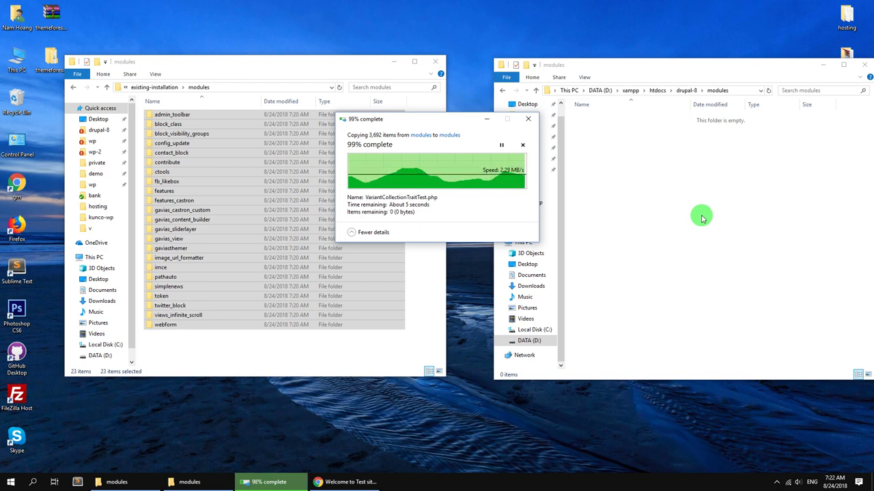
# Copy the default folder from the package's sites folder into the drupal-8 sites folder.
pyautogui.click(685, 90)
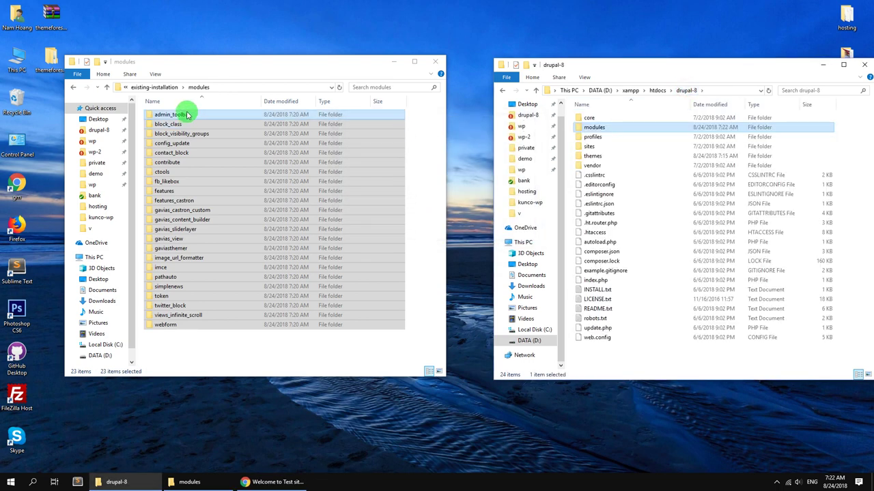
pyautogui.click(174, 87)
pyautogui.click(164, 124)
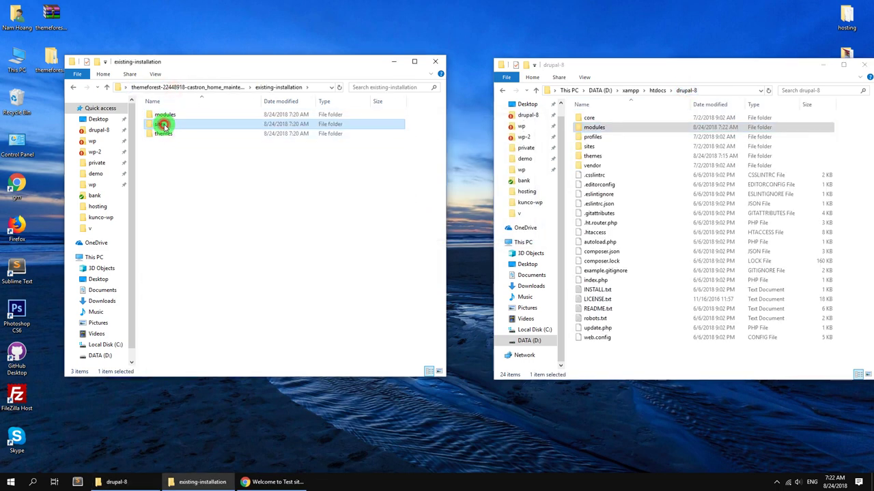
pyautogui.doubleClick(163, 124)
pyautogui.doubleClick(591, 146)
pyautogui.click(158, 116)
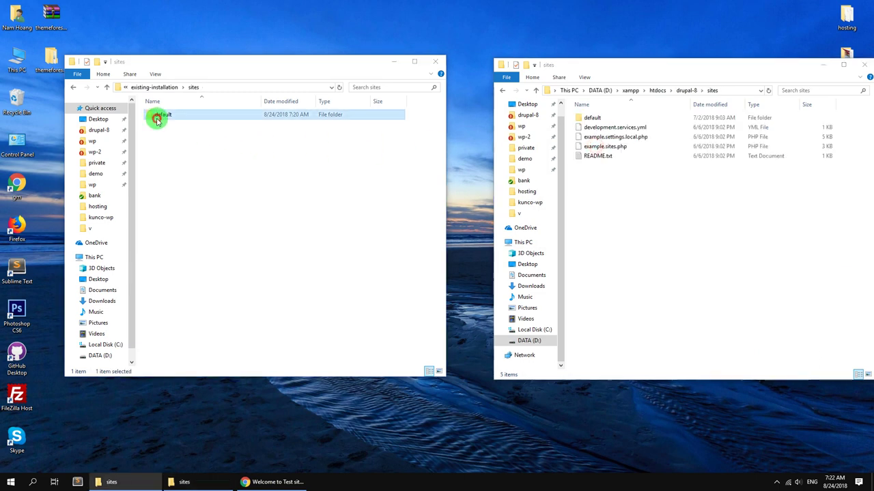
pyautogui.moveTo(157, 120); pyautogui.dragTo(683, 250)
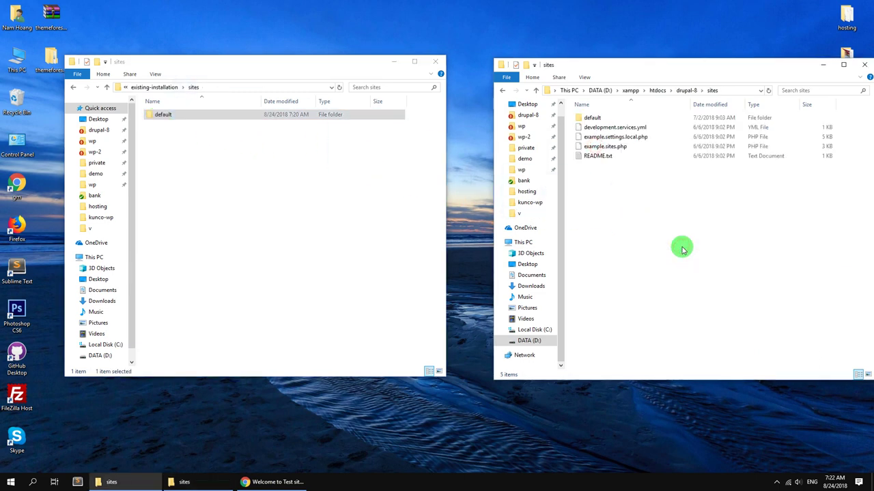
# Copy the gavias_castron folder from the package's themes folder into the drupal-8 themes folder.
pyautogui.click(684, 90)
pyautogui.doubleClick(585, 156)
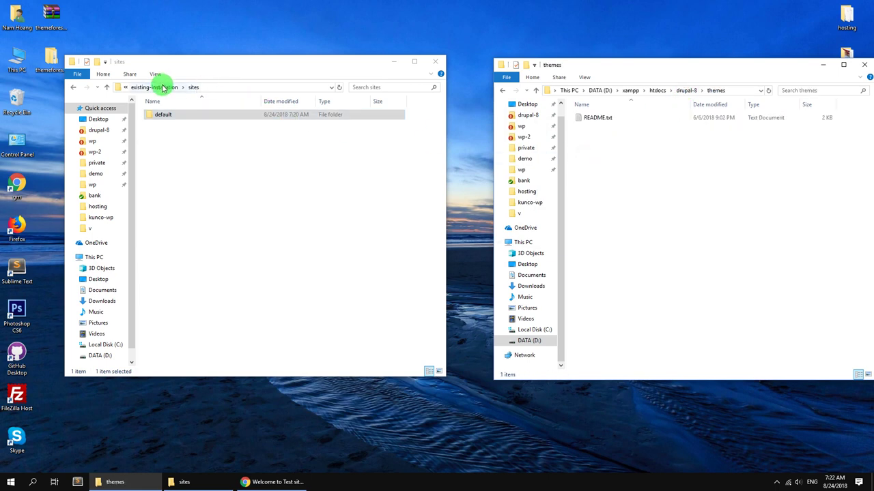
pyautogui.click(163, 87)
pyautogui.doubleClick(153, 132)
pyautogui.click(156, 114)
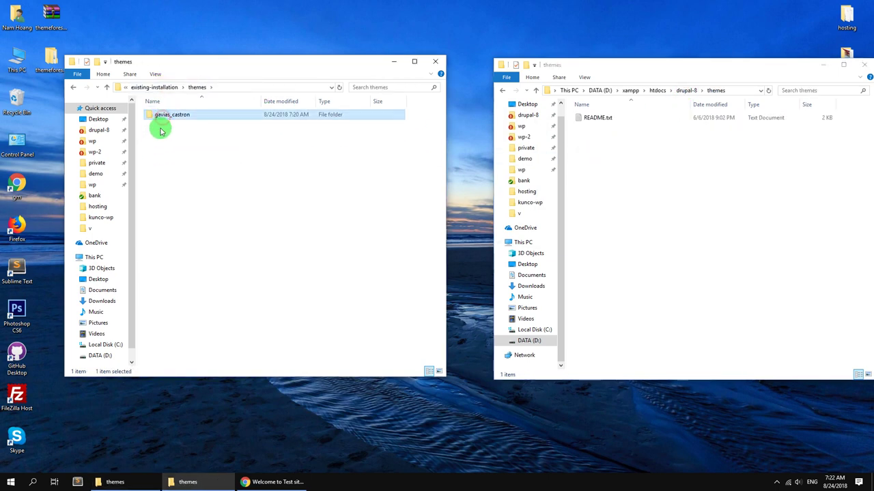
pyautogui.moveTo(160, 131); pyautogui.dragTo(751, 199)
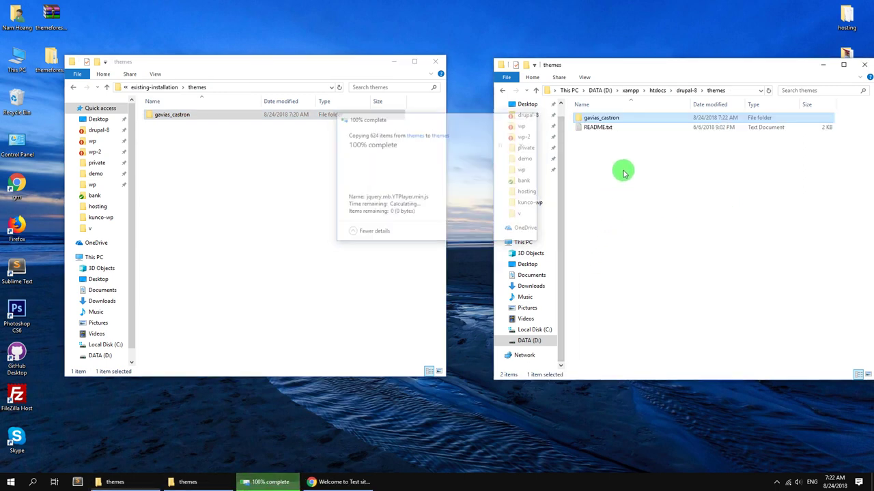
# Switch to the Drupal site in Chrome and install the Gavias Castron theme as the default theme.
pyautogui.click(252, 482)
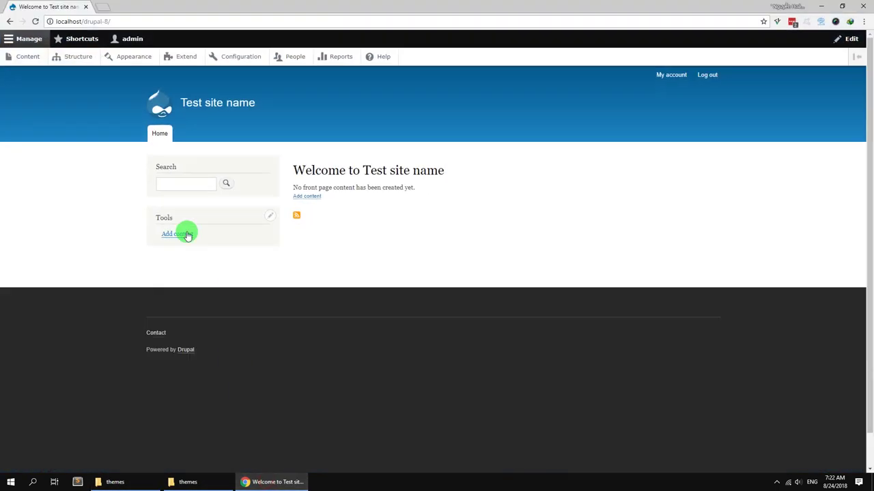
pyautogui.click(128, 57)
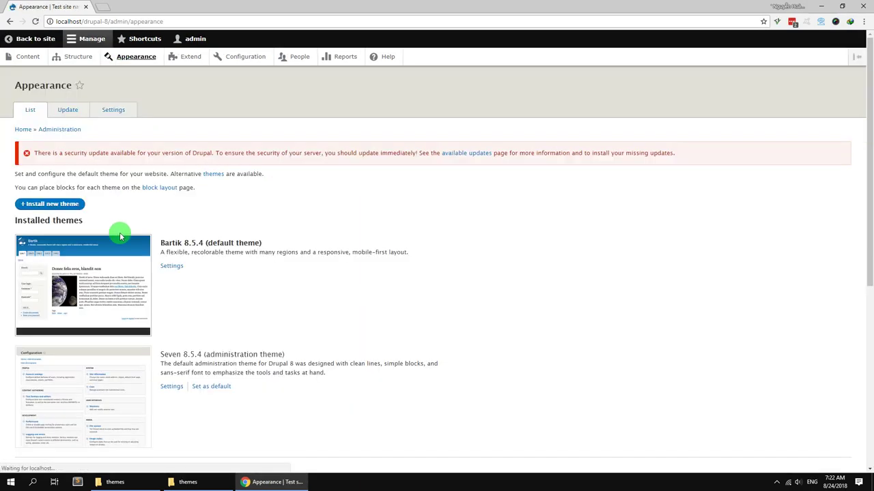
pyautogui.scroll(-5, 150, 297)
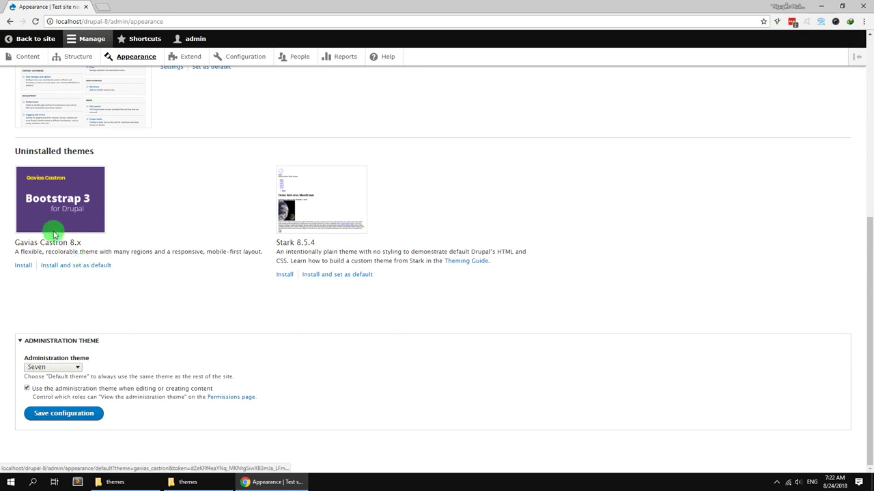
pyautogui.click(68, 266)
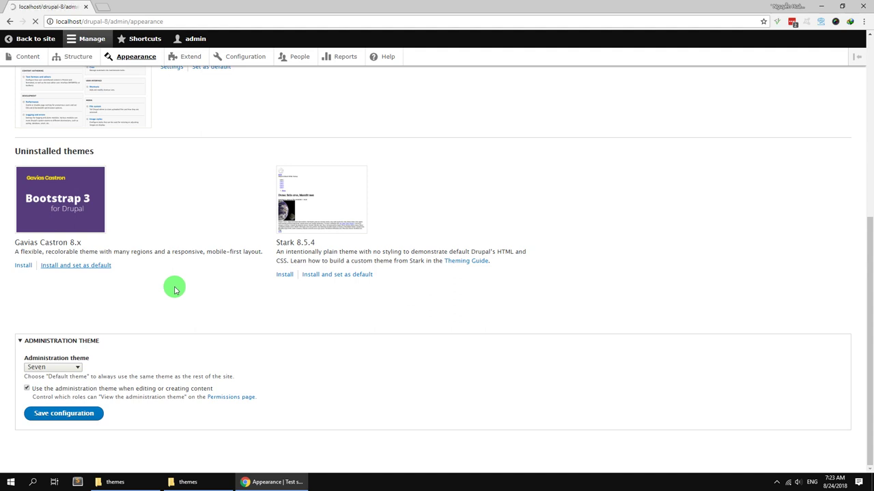
# Filter the modules by "gav" and install Gavias Themer, Castron Themer, Content Builder, Custom View and SliderLayer.
pyautogui.click(188, 57)
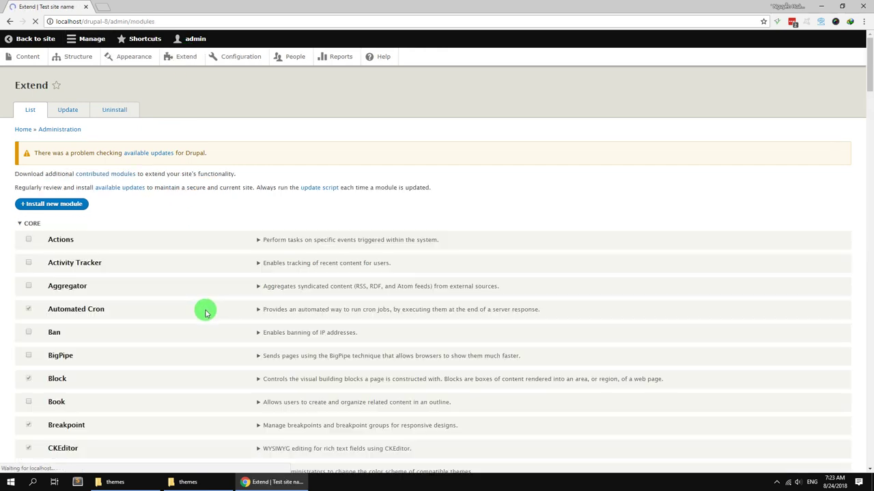
pyautogui.click(92, 218)
pyautogui.write('gav')
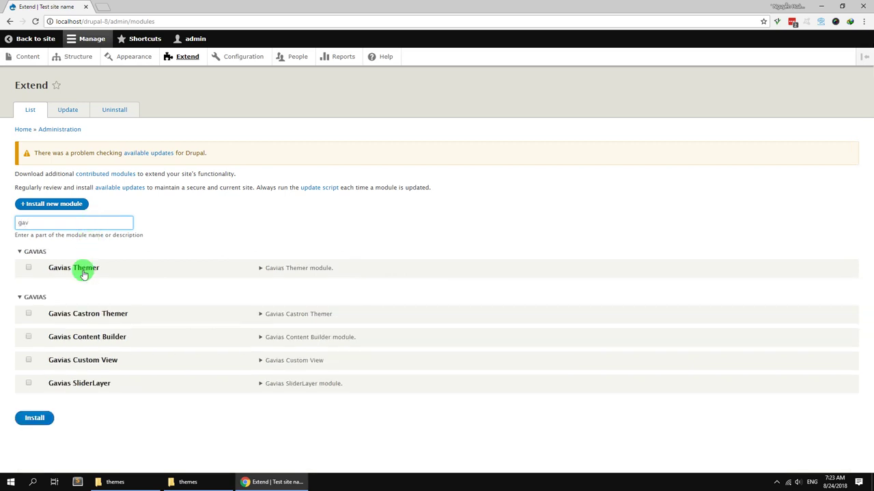
pyautogui.click(82, 268)
pyautogui.click(78, 315)
pyautogui.click(78, 337)
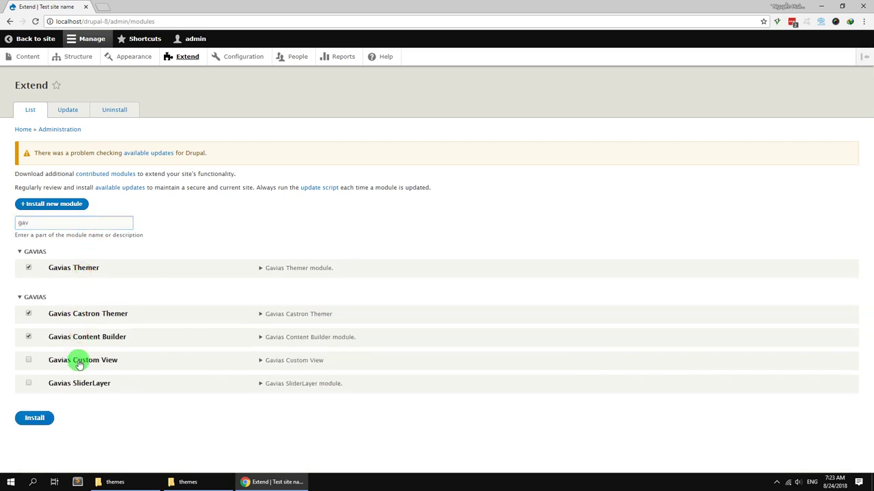
pyautogui.click(77, 360)
pyautogui.click(78, 383)
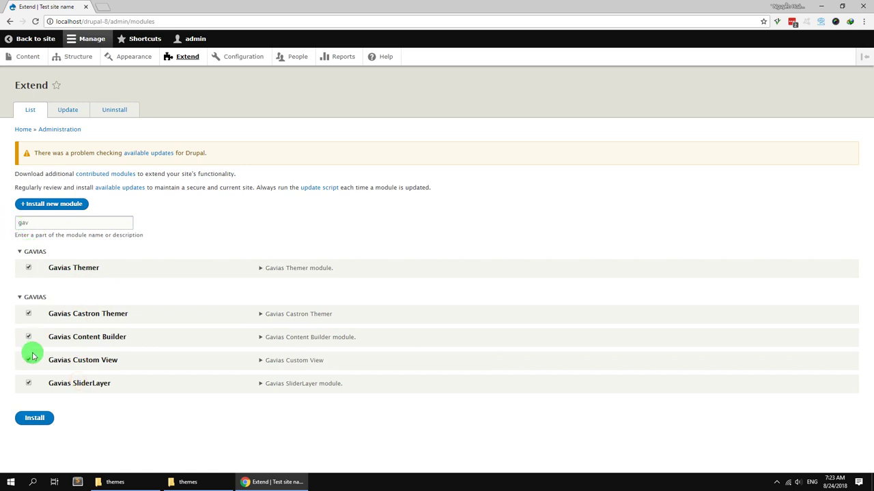
pyautogui.click(34, 418)
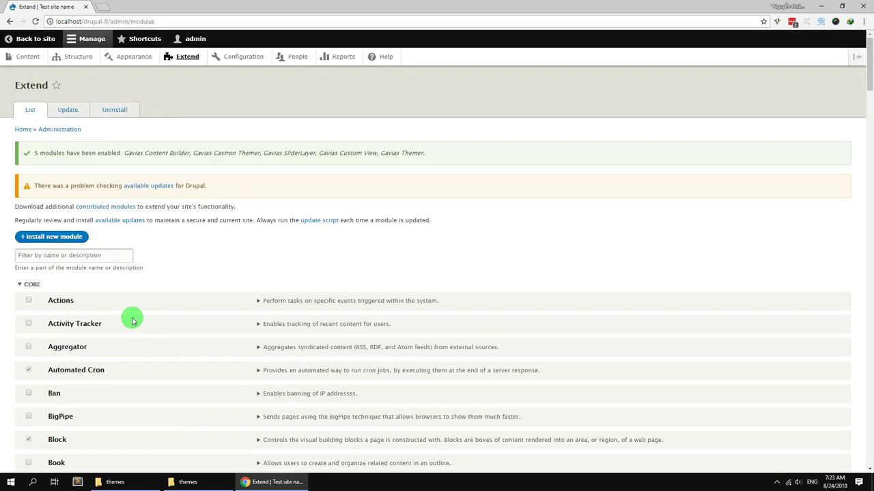
# Filter the modules by "castron" and install Features Castron together with its required modules.
pyautogui.click(113, 261)
pyautogui.write('ca')
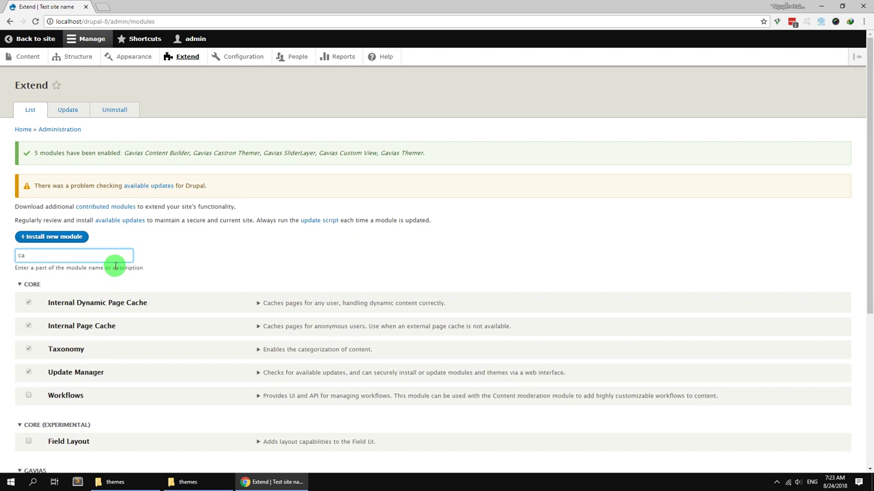
pyautogui.write('stron')
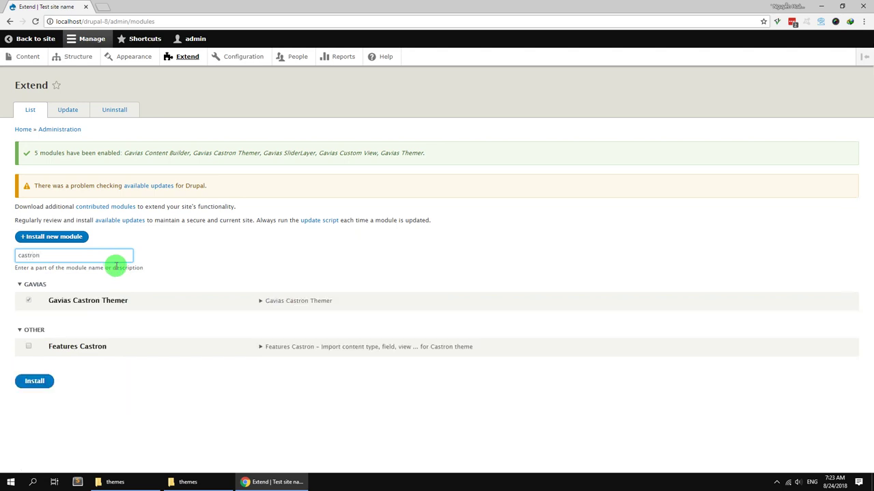
pyautogui.click(85, 348)
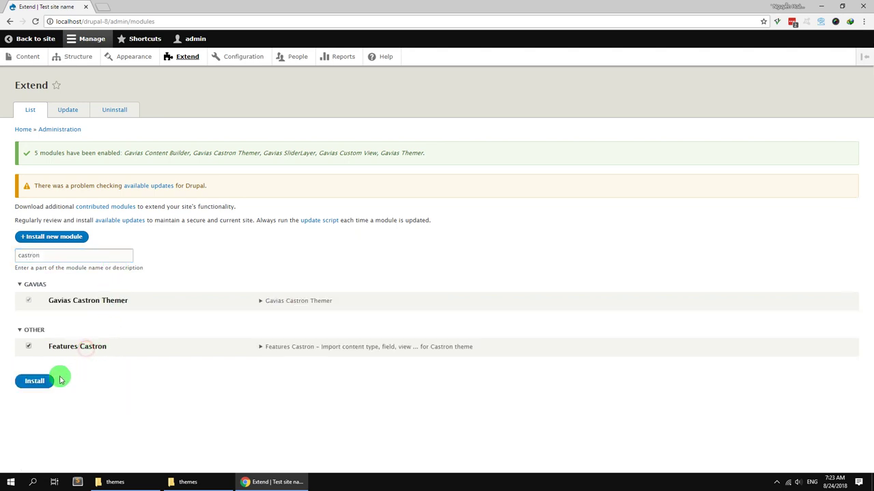
pyautogui.click(39, 381)
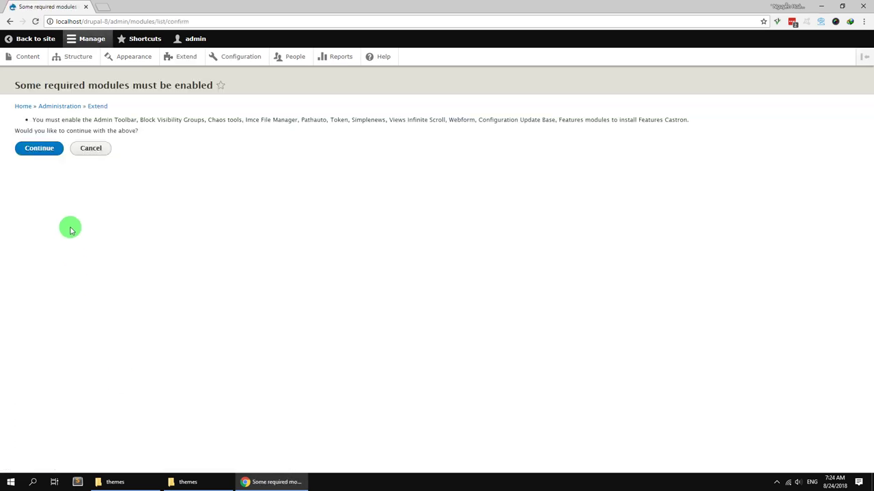
pyautogui.click(41, 148)
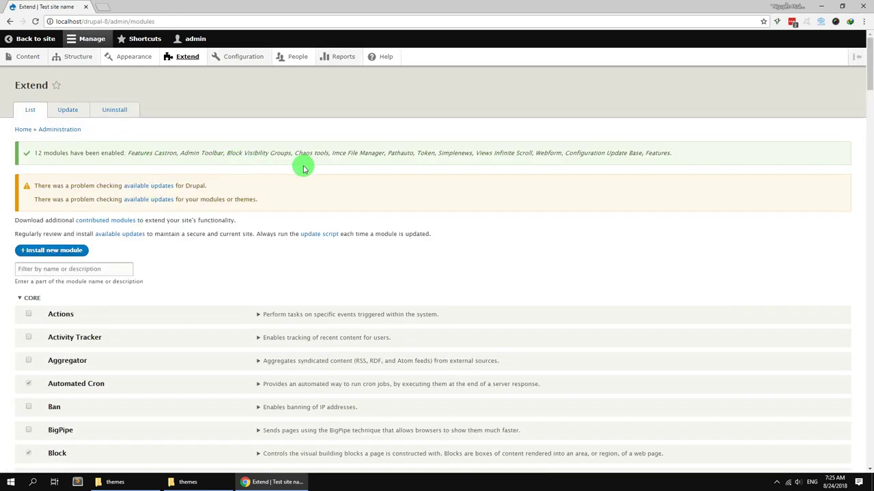
# Open the block layout page and view the blocks in the After Offcanvas region.
pyautogui.moveTo(76, 57)
pyautogui.click(86, 79)
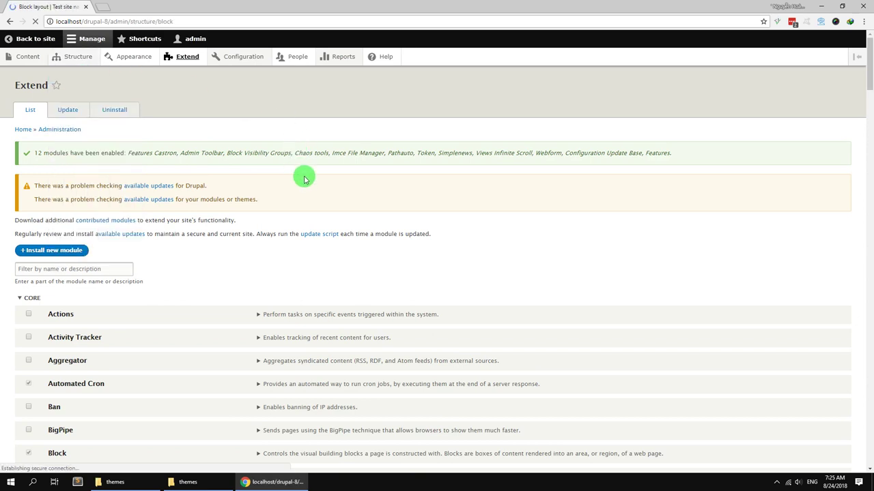
pyautogui.scroll(-2, 103, 232)
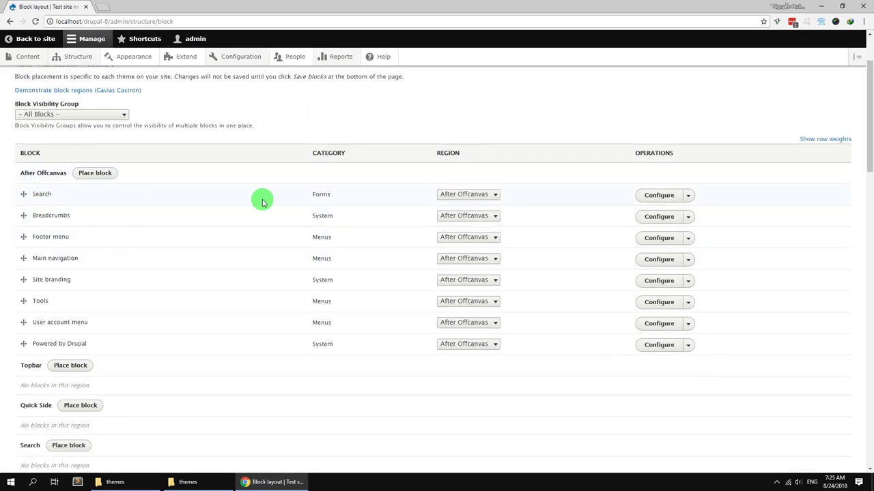
# Assign the Search block to the Search region and the Breadcrumbs block to the Breadcrumbs region.
pyautogui.click(451, 195)
pyautogui.click(457, 234)
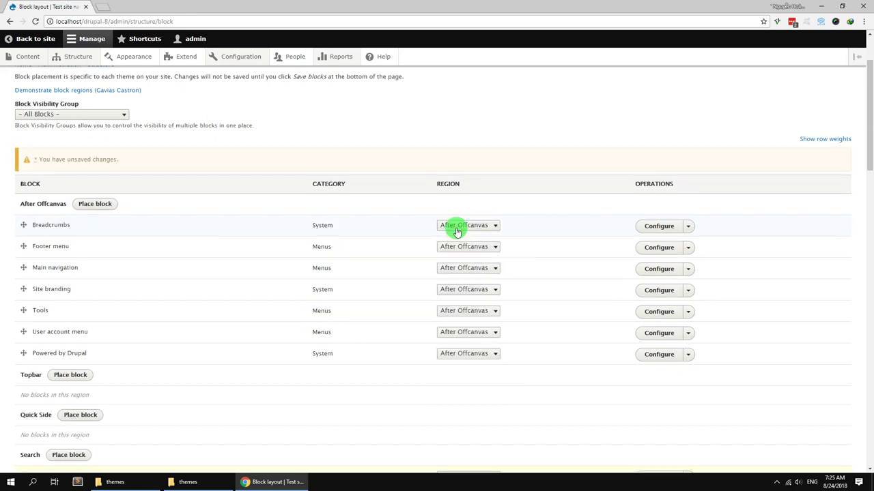
pyautogui.click(460, 228)
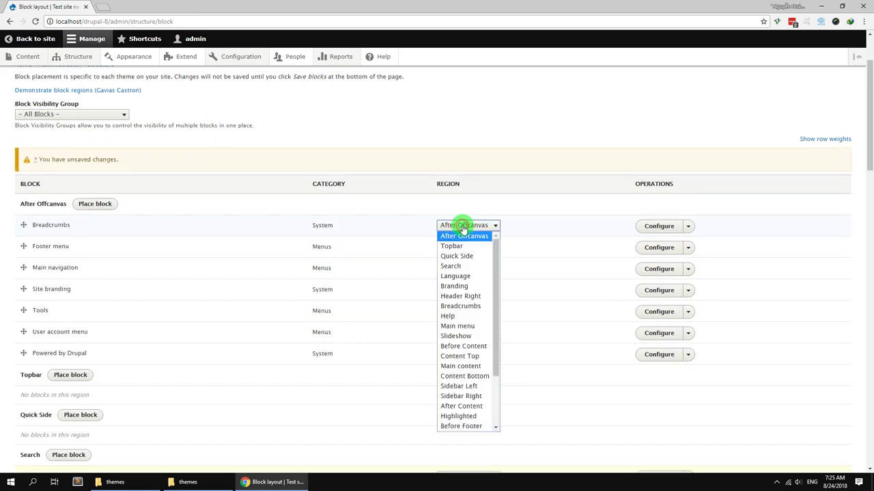
pyautogui.click(460, 301)
# Assign the Footer menu block to the Other region and the Main navigation block to the Main menu region.
pyautogui.click(468, 225)
pyautogui.scroll(-3, 464, 385)
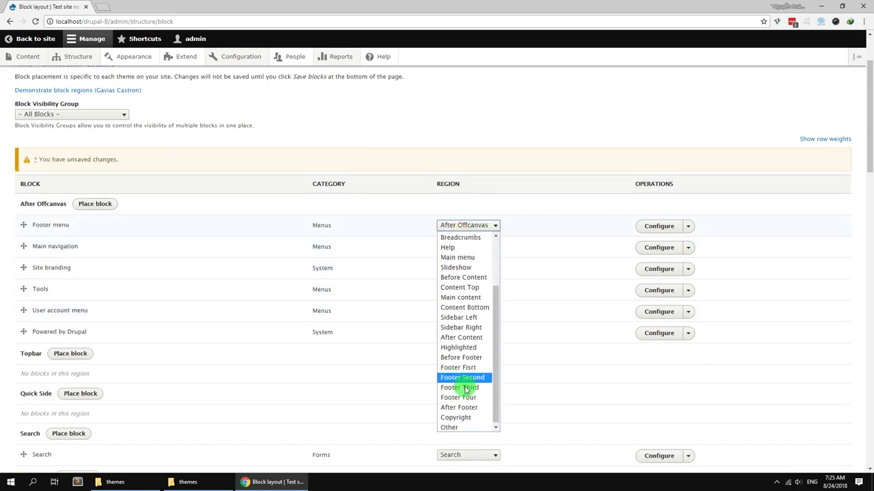
pyautogui.click(462, 419)
pyautogui.click(461, 227)
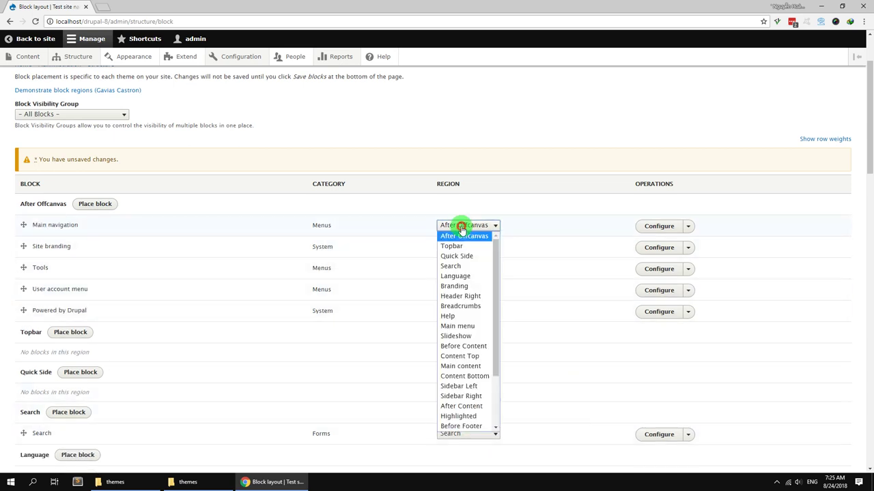
pyautogui.click(473, 326)
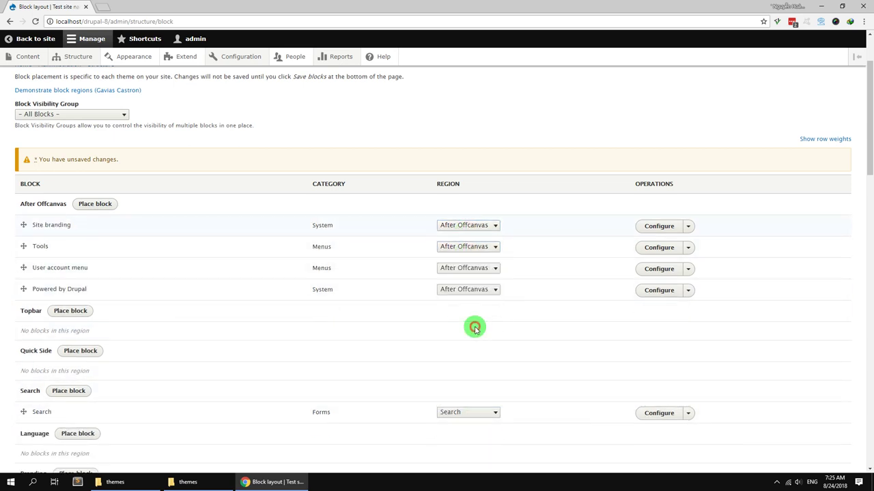
# Assign the Site branding block to the Branding region and the Tools block to the Help region.
pyautogui.click(462, 228)
pyautogui.click(464, 287)
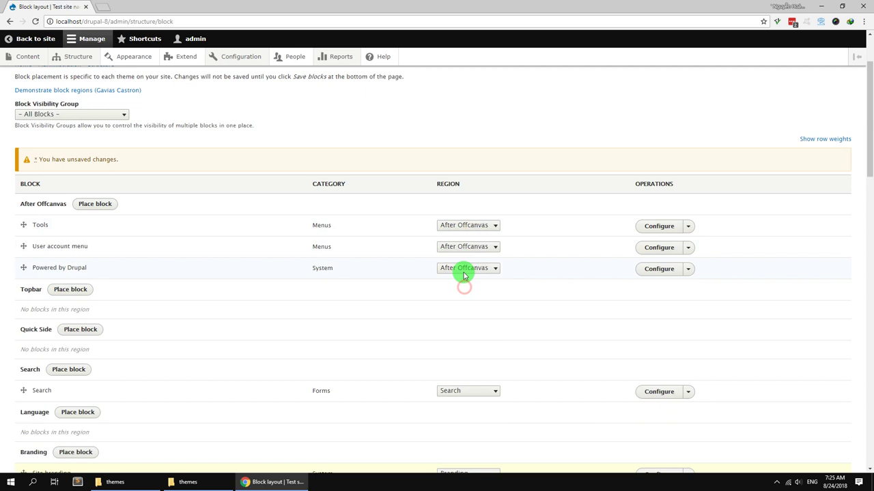
pyautogui.click(467, 232)
pyautogui.click(464, 315)
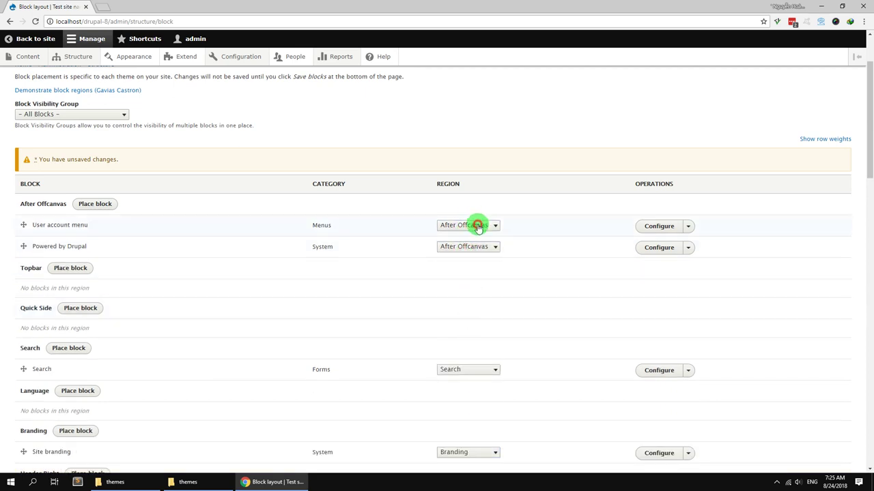
# Assign the User account menu and Powered by Drupal blocks to the Other region.
pyautogui.click(478, 228)
pyautogui.scroll(-3, 451, 369)
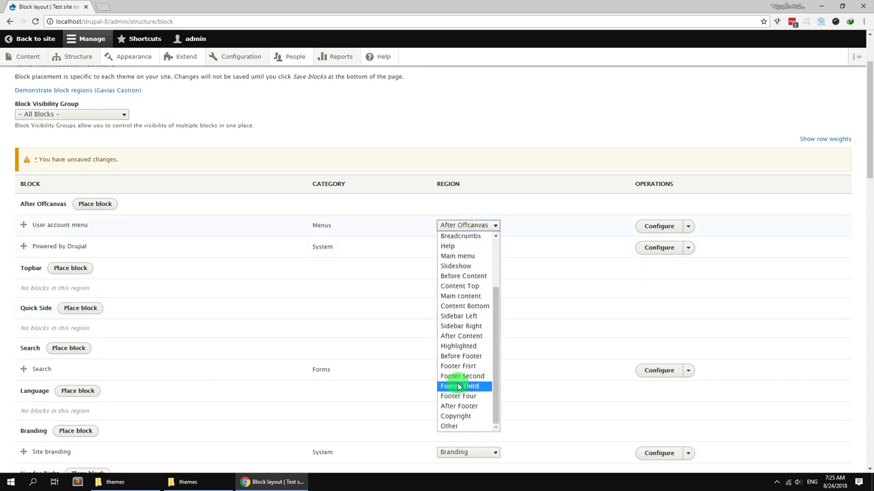
pyautogui.click(461, 426)
pyautogui.click(463, 234)
pyautogui.scroll(-4, 468, 400)
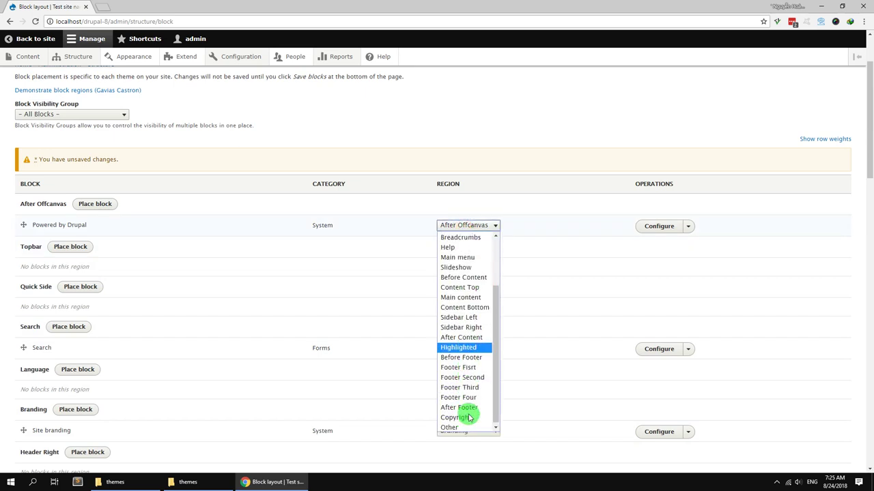
pyautogui.click(460, 424)
# Assign the Page title block from the Main content region to the Other region.
pyautogui.scroll(-2, 273, 355)
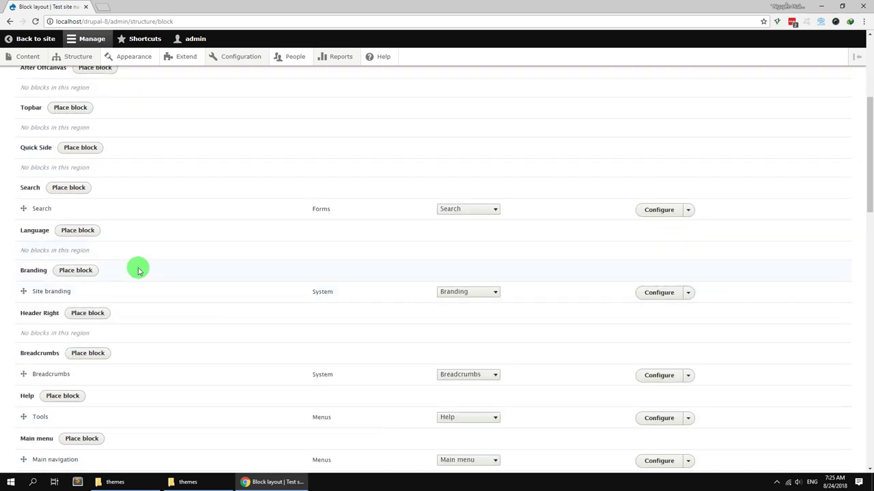
pyautogui.scroll(-2, 141, 269)
pyautogui.scroll(-2, 140, 271)
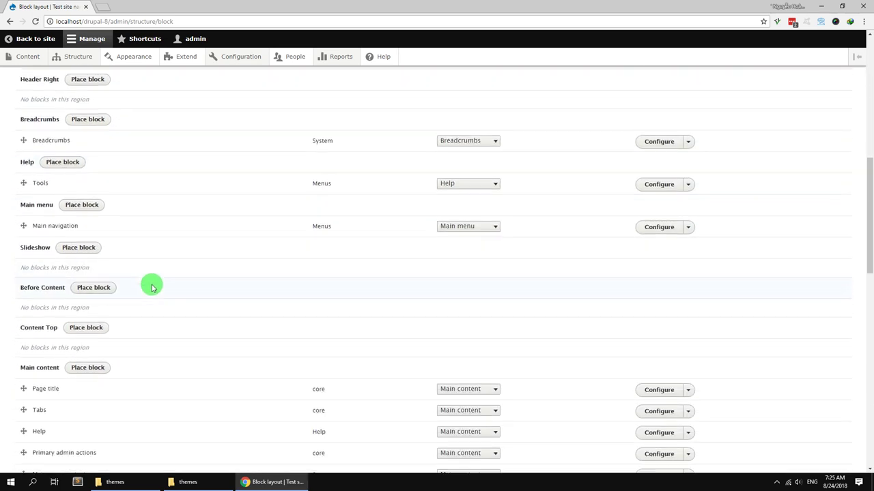
pyautogui.scroll(-2, 150, 285)
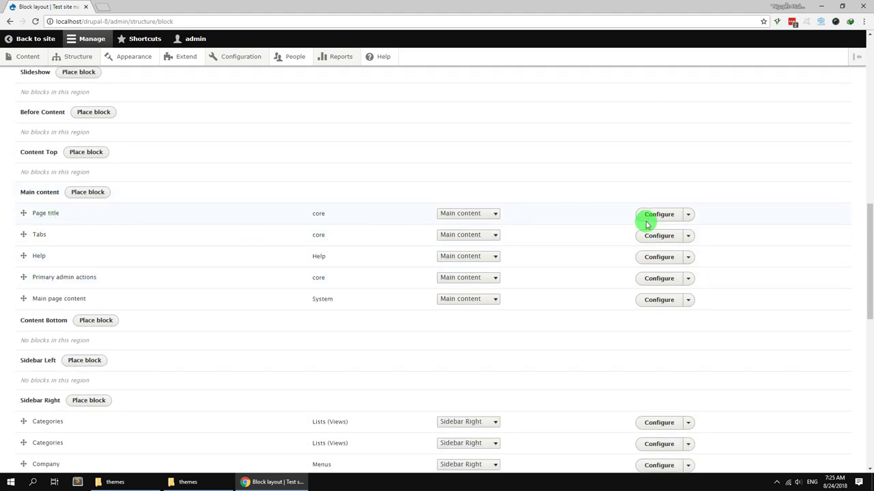
pyautogui.click(478, 215)
pyautogui.scroll(-2, 457, 396)
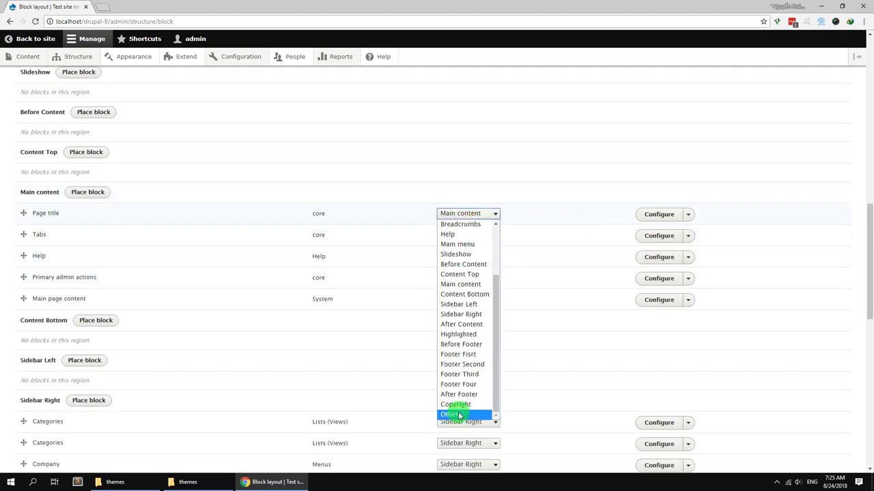
pyautogui.click(458, 414)
# Assign the Tabs, Help and Primary admin actions blocks from Main content to the Help region.
pyautogui.click(468, 214)
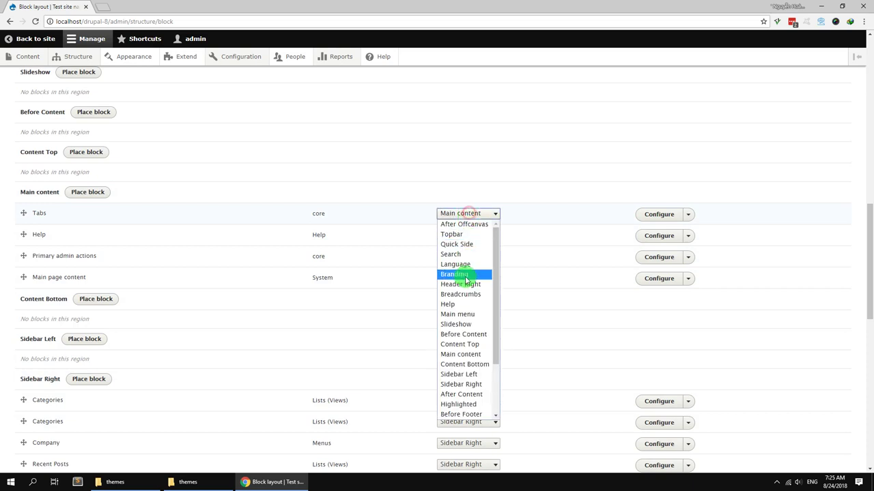
pyautogui.click(458, 304)
pyautogui.click(457, 215)
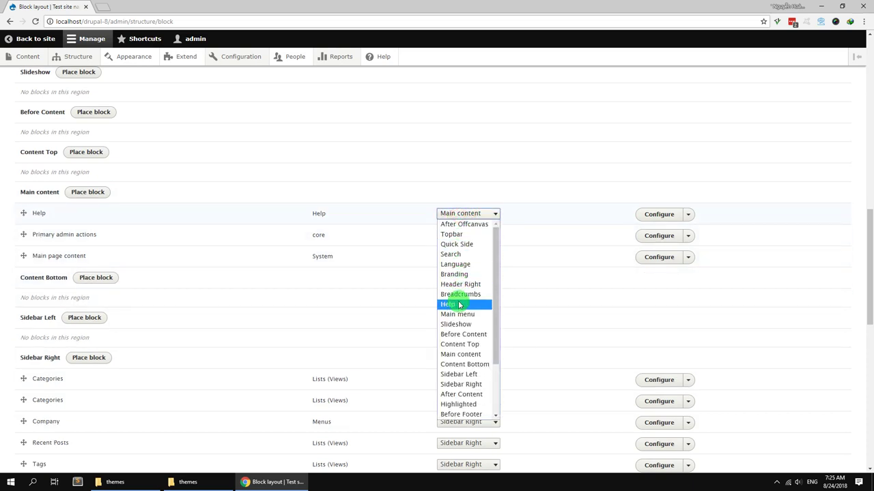
pyautogui.click(458, 305)
pyautogui.click(438, 215)
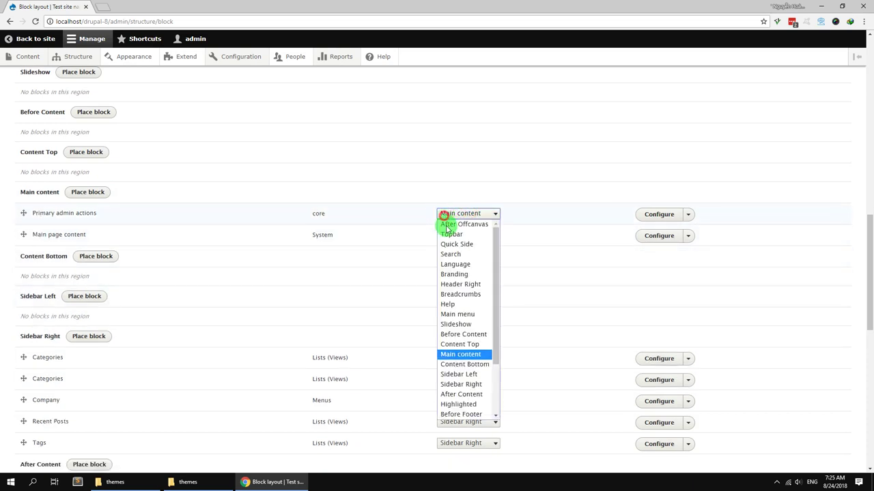
pyautogui.click(460, 304)
# Assign the Status messages block to the Help region and save the block layout.
pyautogui.scroll(-2, 349, 315)
pyautogui.scroll(-2, 349, 315)
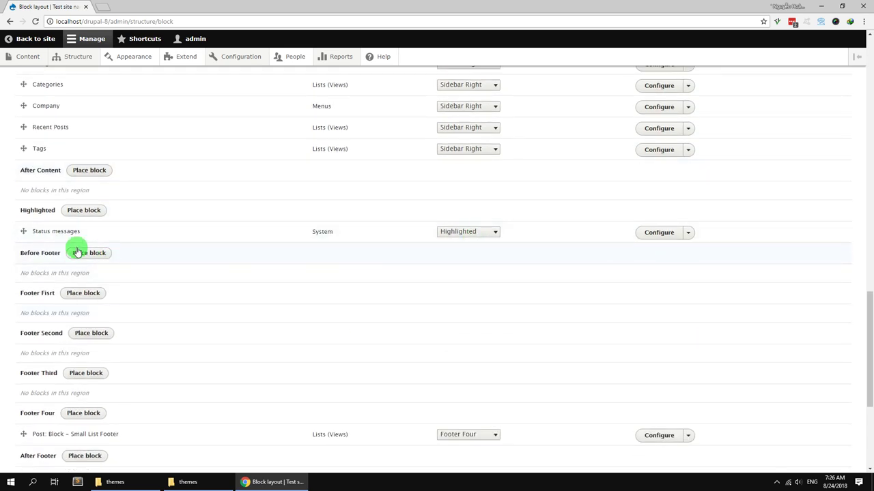
pyautogui.click(484, 234)
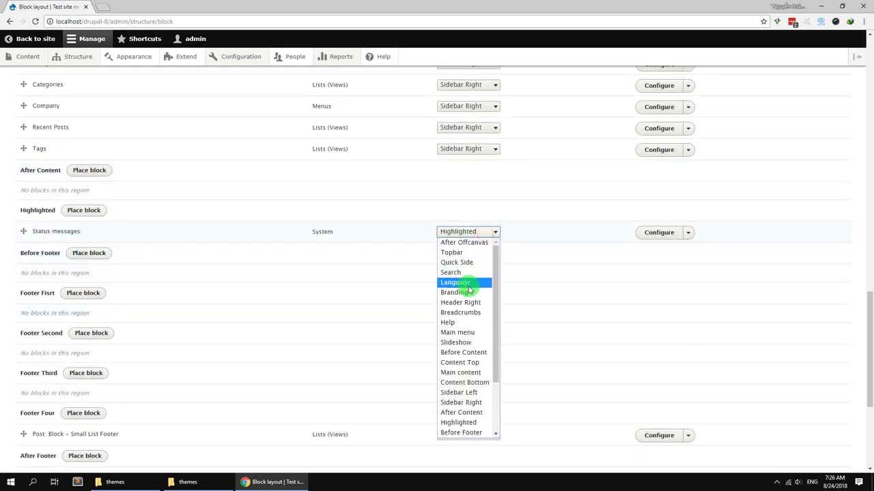
pyautogui.click(470, 322)
pyautogui.scroll(-3, 269, 322)
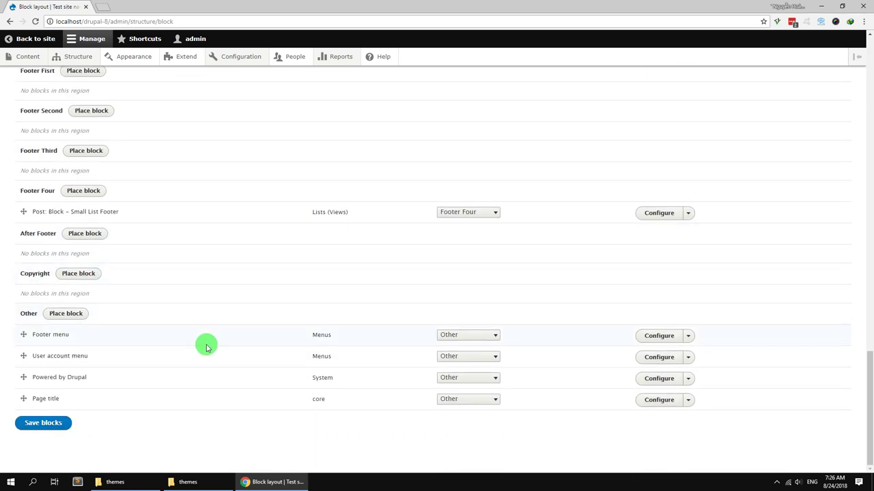
pyautogui.click(56, 425)
# Configure the Site branding block to hide the site name and site slogan, and save the block.
pyautogui.scroll(5, 241, 336)
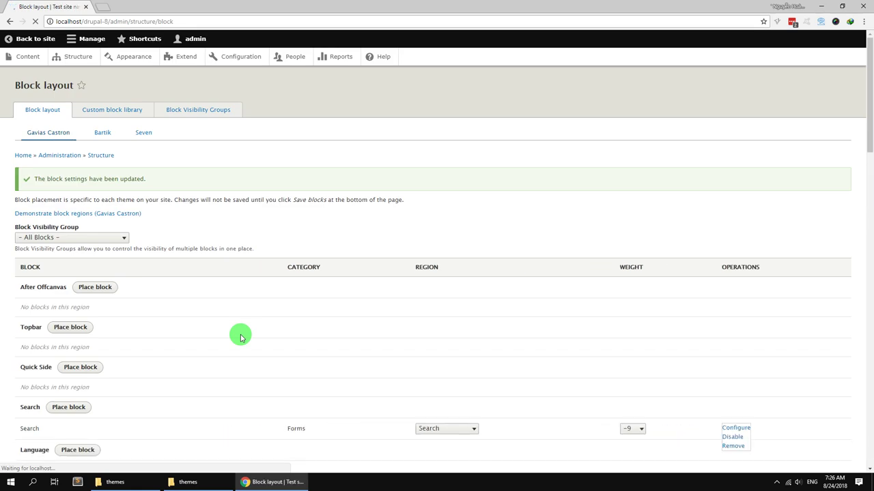
pyautogui.scroll(-3, 254, 339)
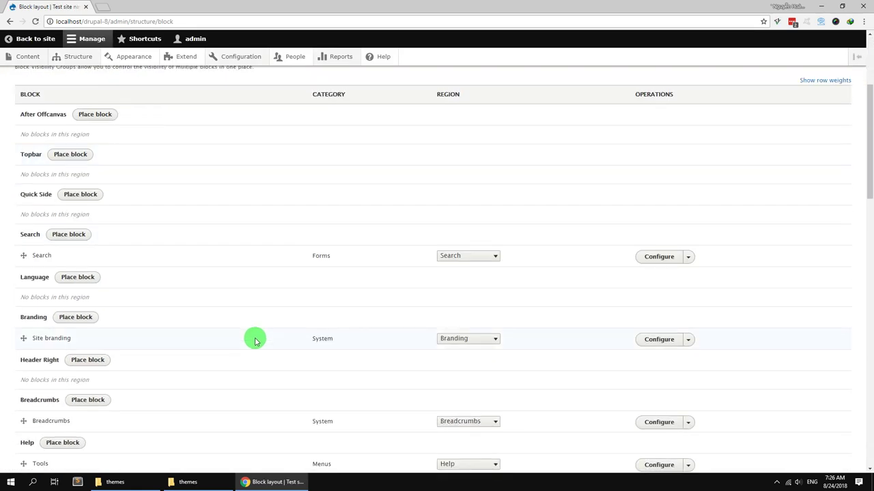
pyautogui.scroll(2, 253, 340)
pyautogui.scroll(-2, 254, 339)
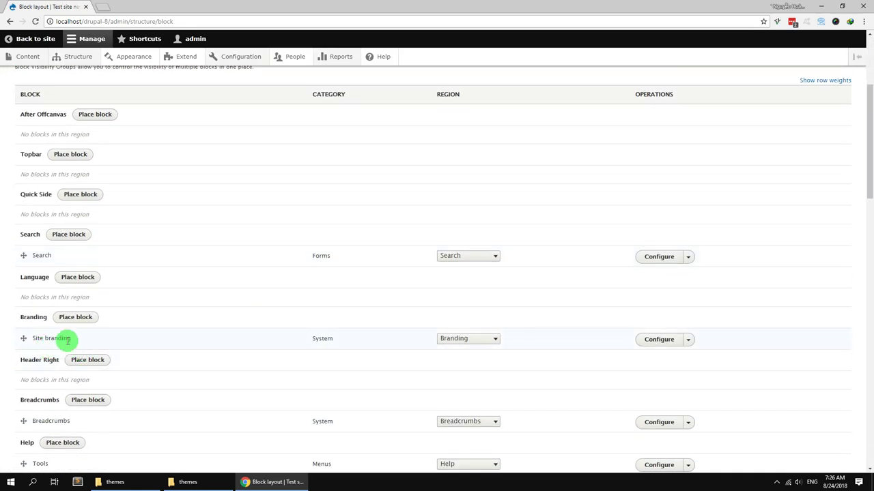
pyautogui.click(659, 338)
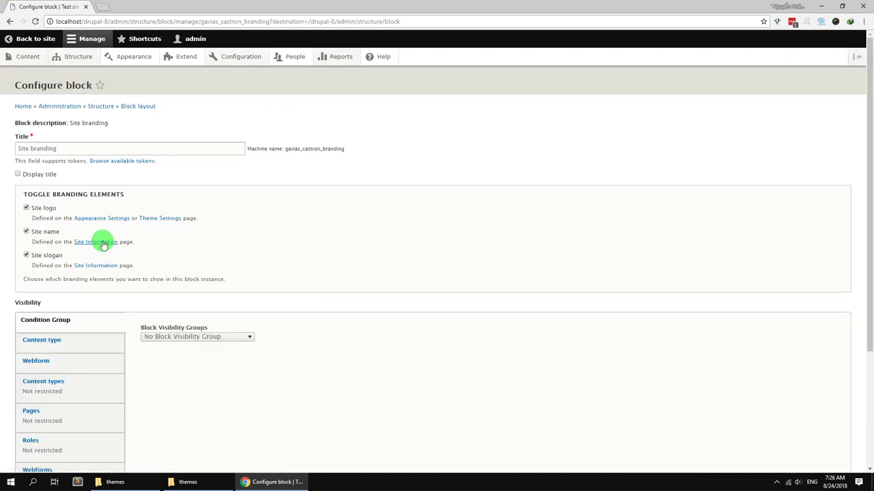
pyautogui.click(42, 231)
pyautogui.click(44, 256)
pyautogui.scroll(-3, 45, 307)
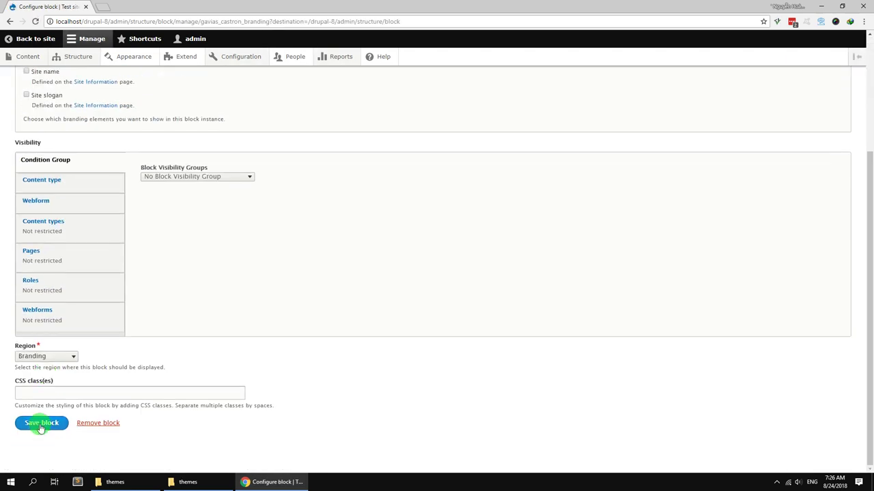
pyautogui.click(41, 424)
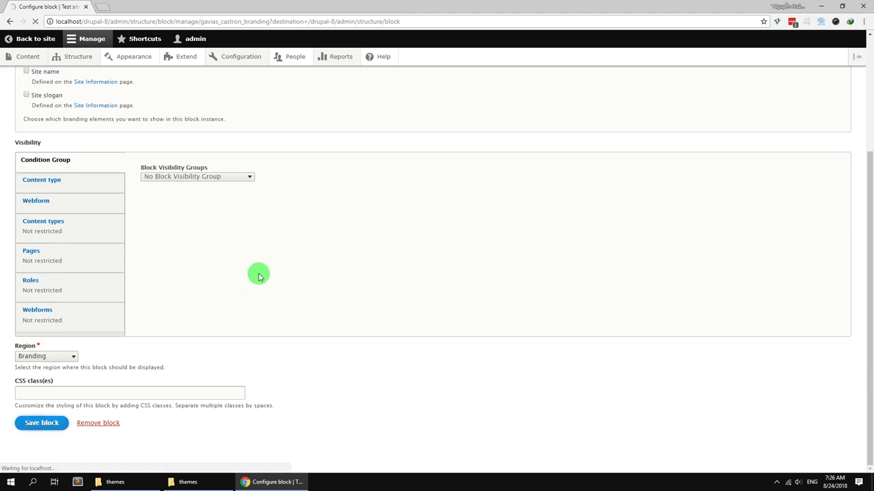
# Open the site's front page in a new tab to check the layout, and return to the block layout page.
pyautogui.keyDown('ctrl'); pyautogui.click(39, 42); pyautogui.keyUp('ctrl')
pyautogui.click(121, 8)
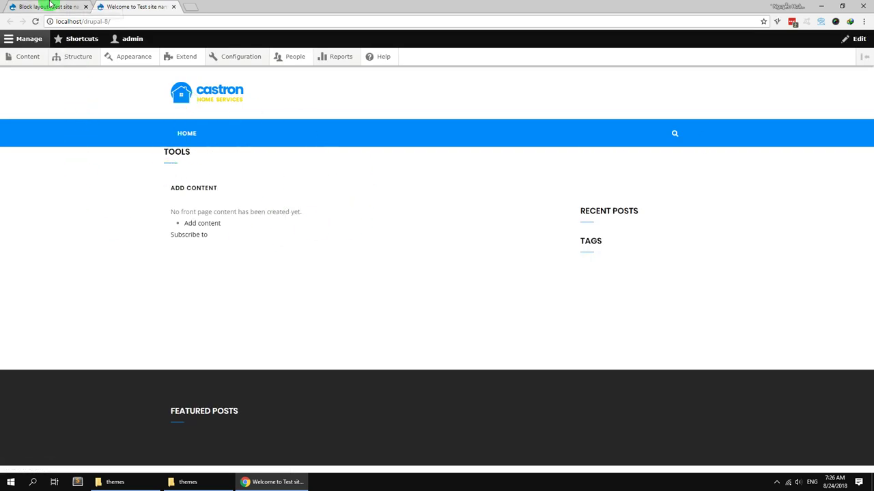
pyautogui.click(73, 7)
# Assign the Tools block from the Help region to the Other region and save the block layout.
pyautogui.scroll(-3, 194, 270)
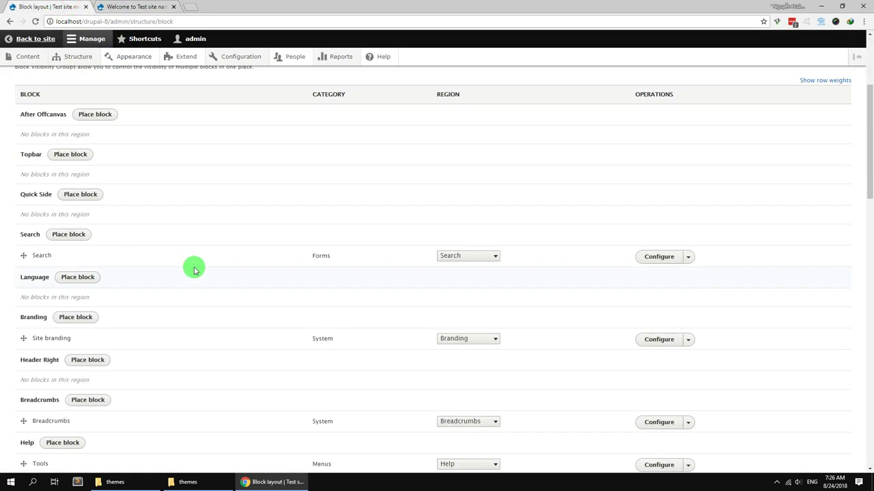
pyautogui.scroll(-3, 194, 269)
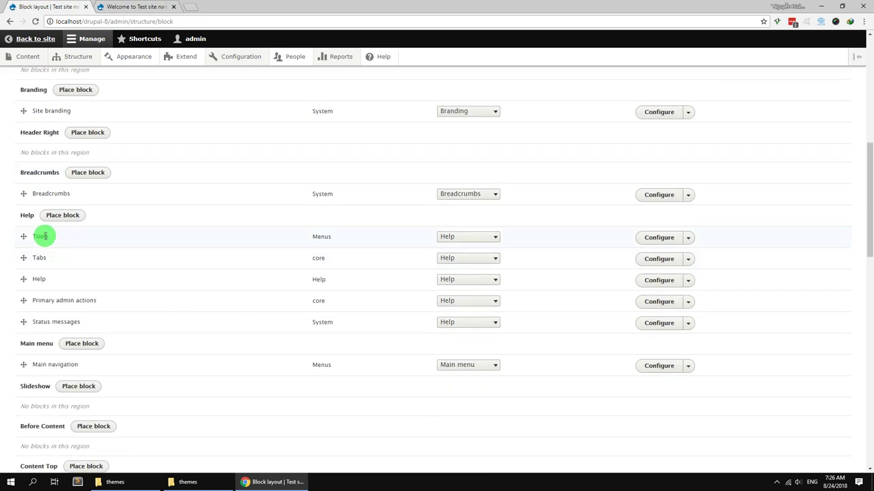
pyautogui.click(493, 239)
pyautogui.click(450, 436)
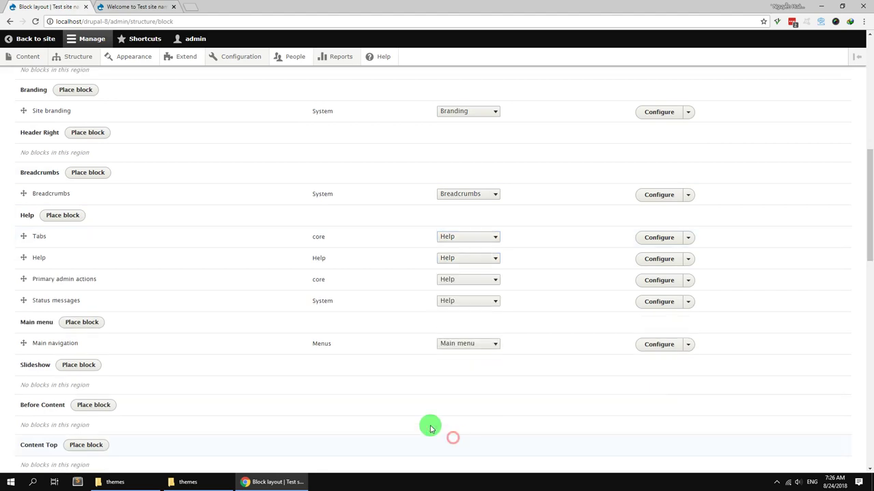
pyautogui.scroll(-2, 205, 355)
pyautogui.scroll(-10, 207, 353)
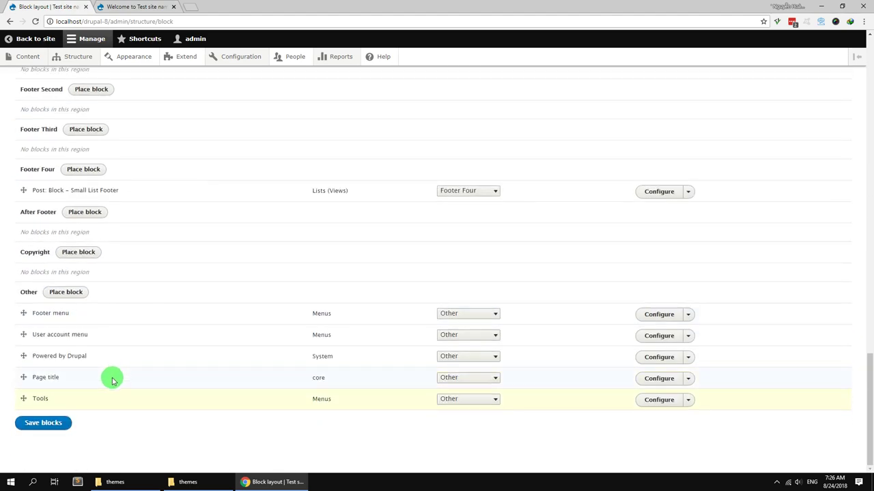
pyautogui.click(43, 423)
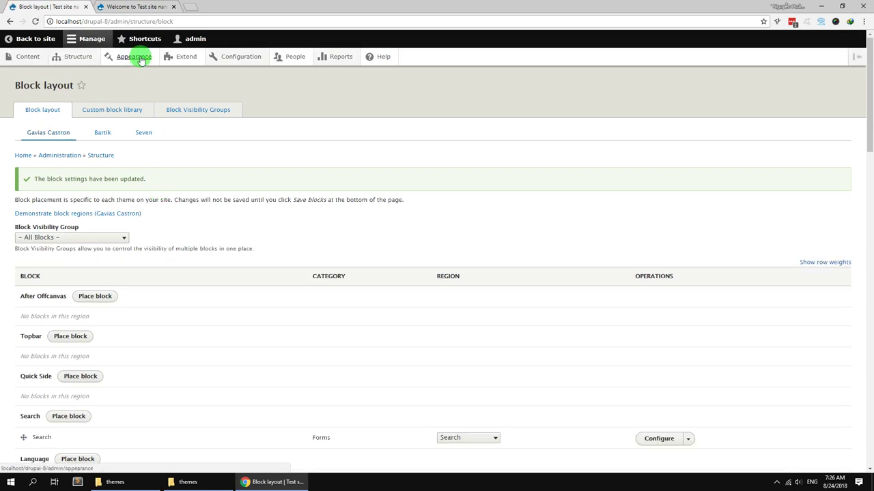
# Enable the Content Builder field in the Basic page type's form display by moving it out of Disabled, and save.
pyautogui.moveTo(84, 60)
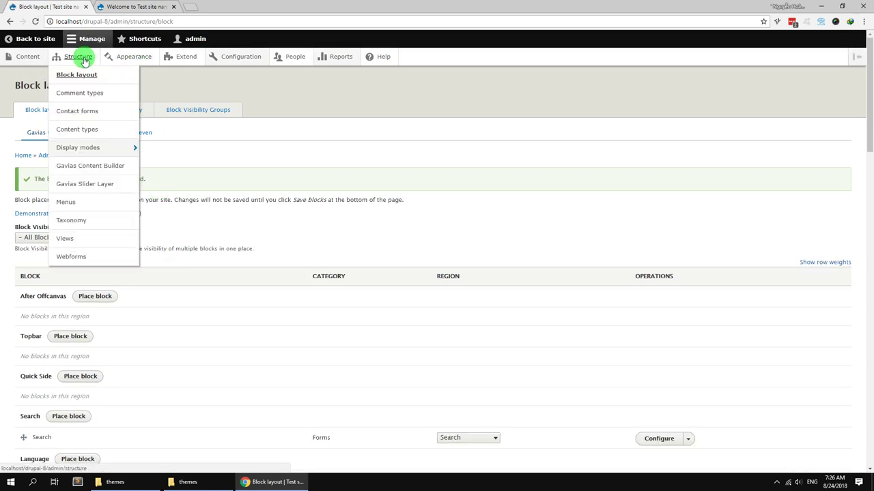
pyautogui.click(94, 135)
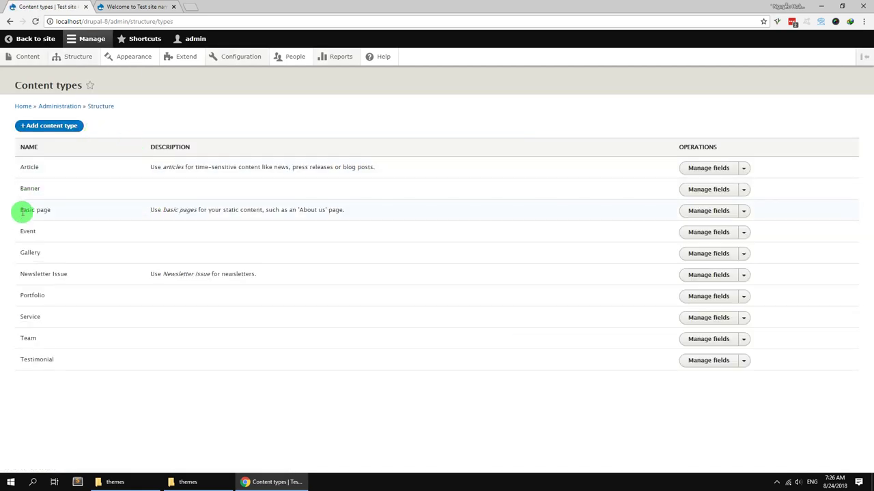
pyautogui.click(702, 210)
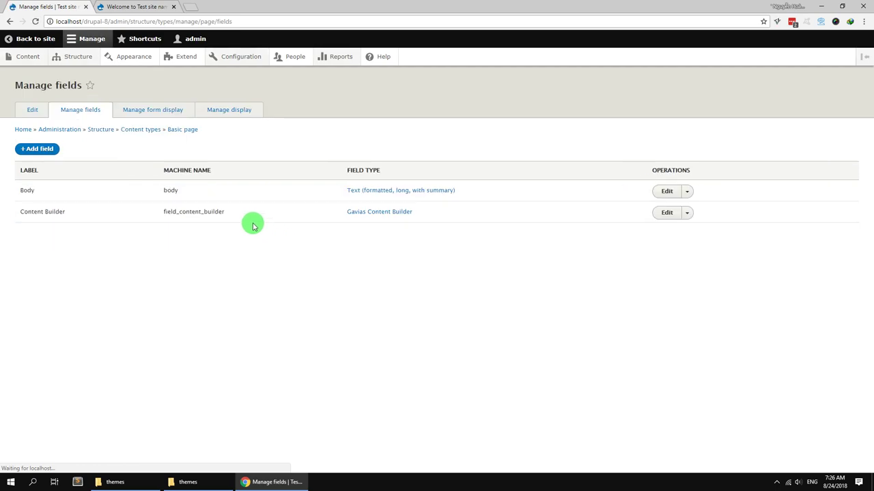
pyautogui.click(149, 110)
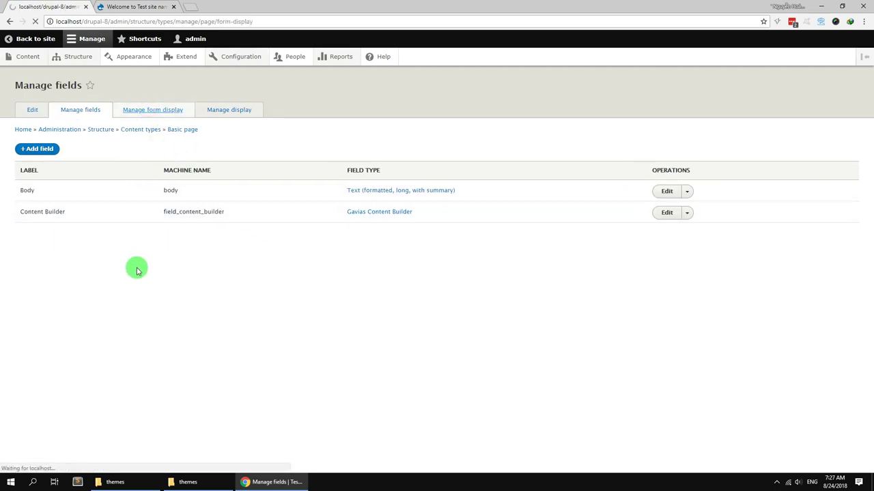
pyautogui.scroll(-2, 95, 345)
pyautogui.moveTo(21, 400); pyautogui.dragTo(24, 340)
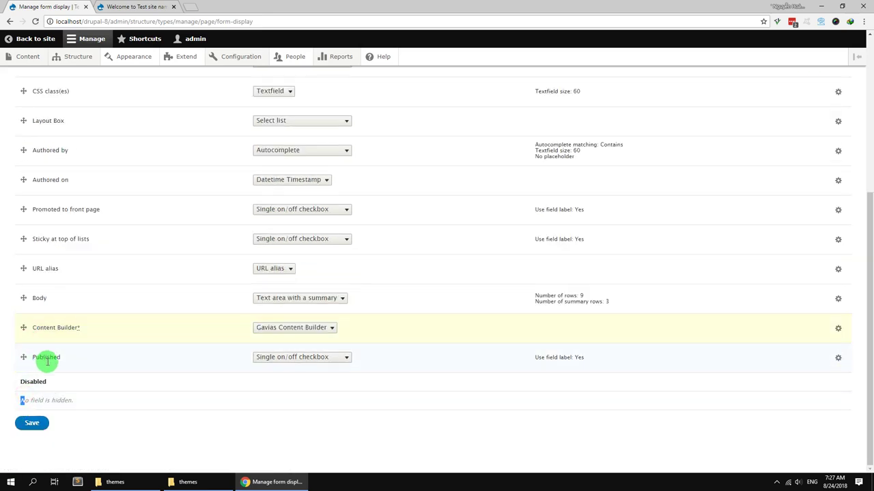
pyautogui.click(28, 424)
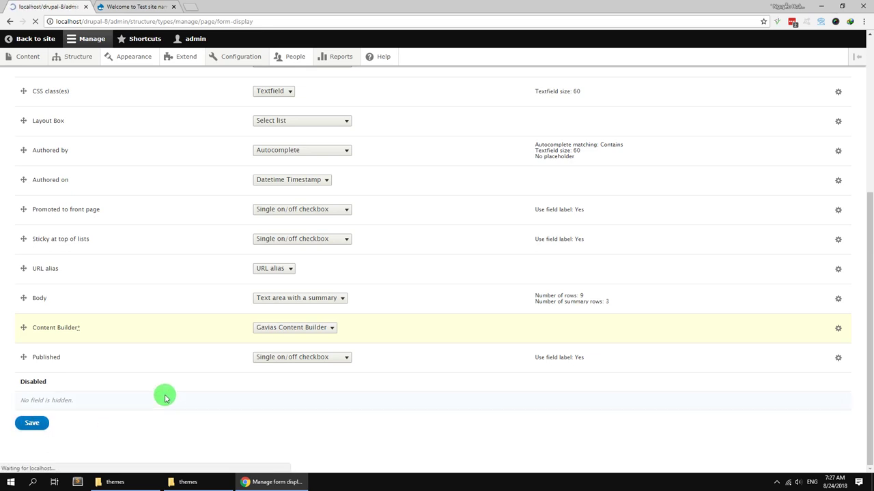
# Enable the Content Builder field in the Basic page type's display, set its label to Hidden, and save.
pyautogui.click(227, 110)
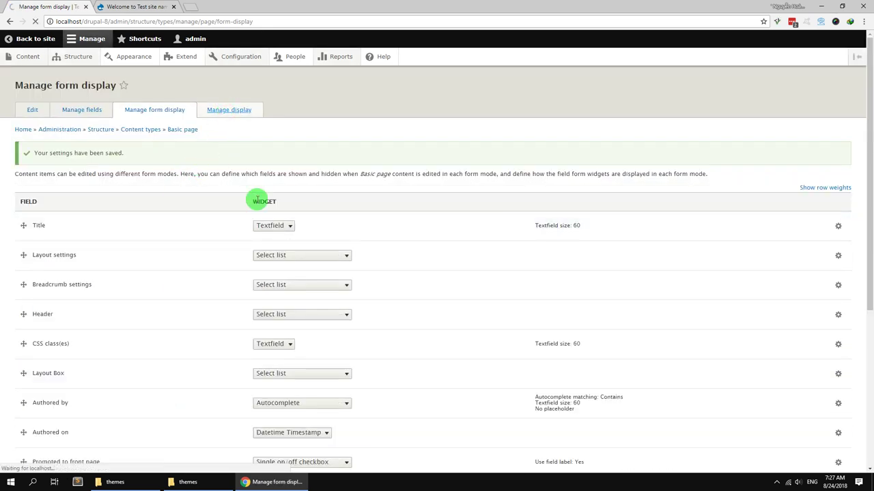
pyautogui.moveTo(25, 287); pyautogui.dragTo(73, 292)
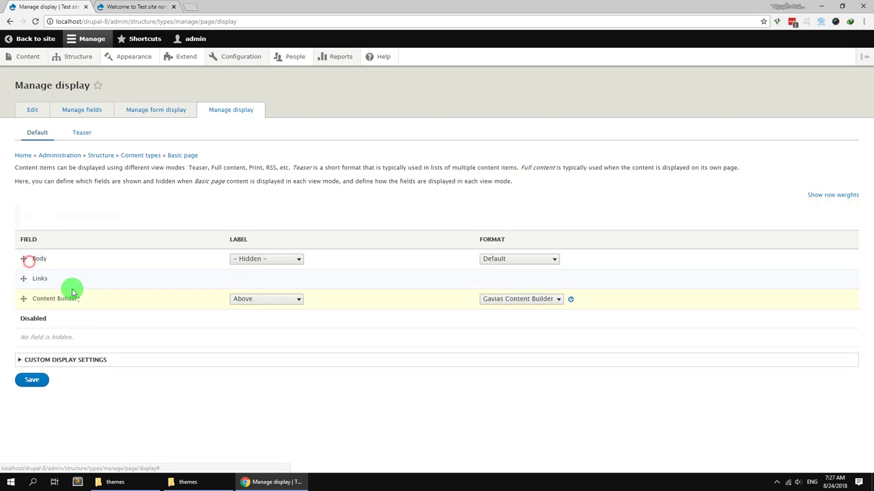
pyautogui.click(253, 282)
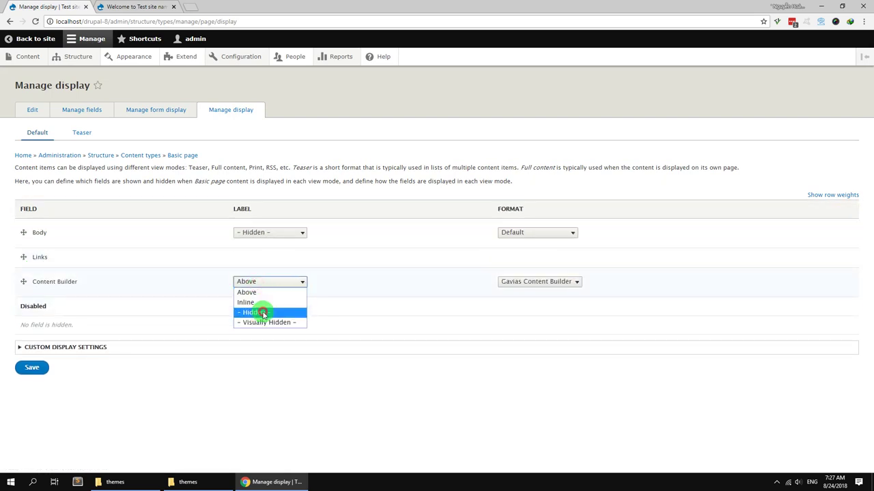
pyautogui.click(262, 313)
pyautogui.click(37, 368)
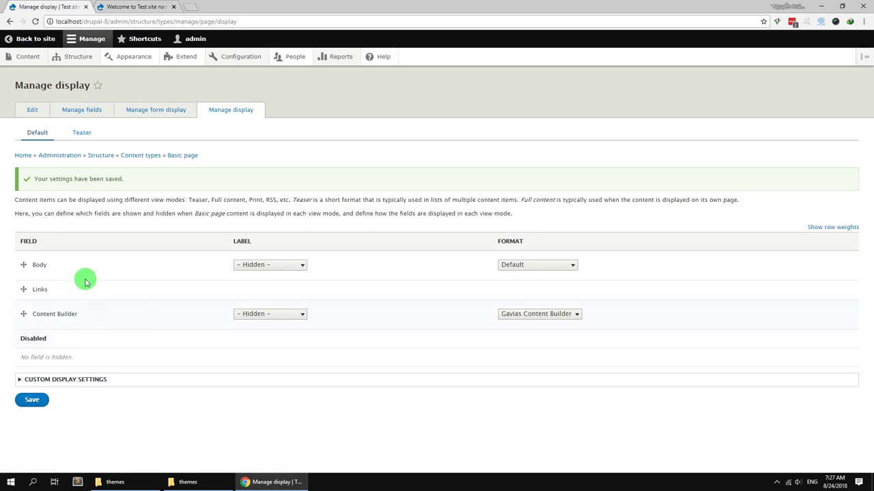
# Start a new Basic page content item with the title Home Page.
pyautogui.click(27, 58)
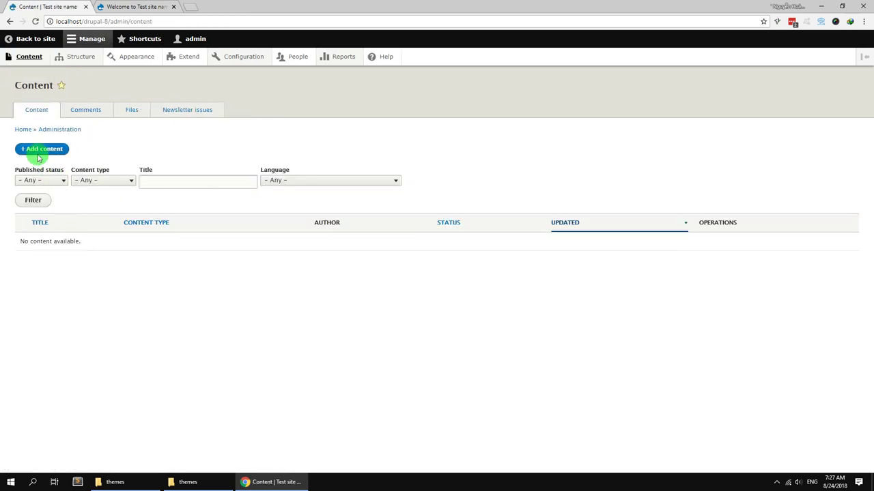
pyautogui.click(50, 154)
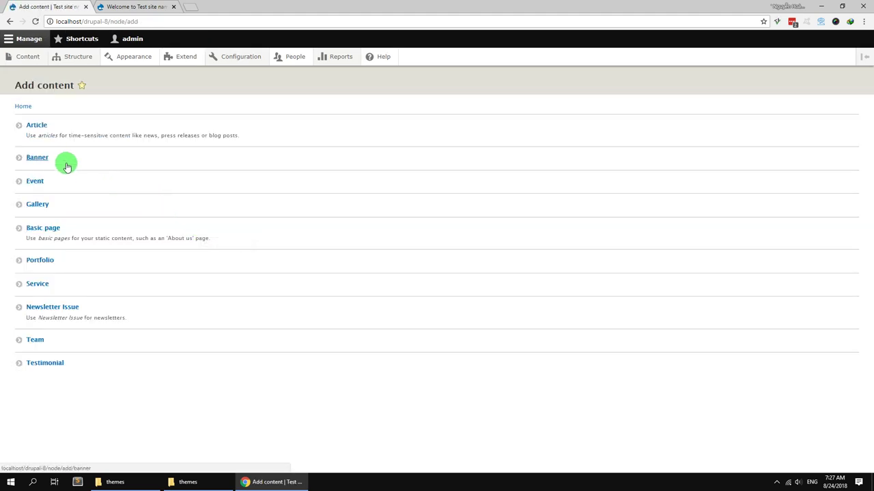
pyautogui.click(47, 230)
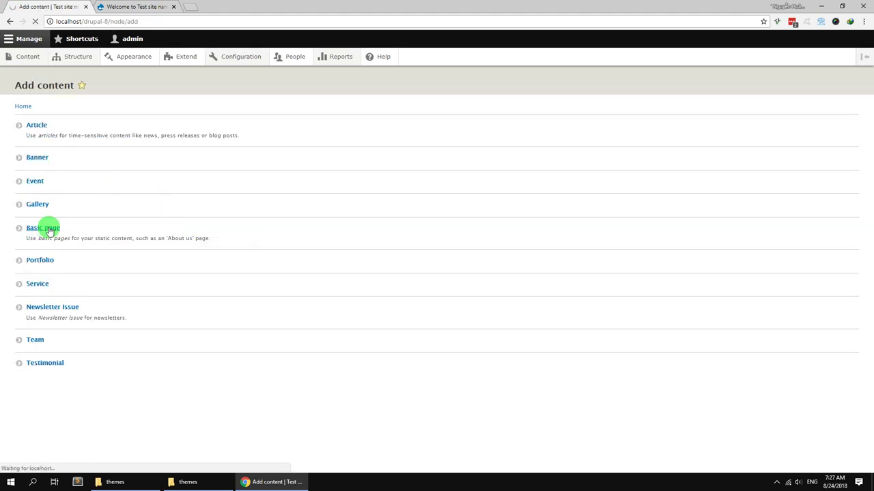
pyautogui.click(88, 134)
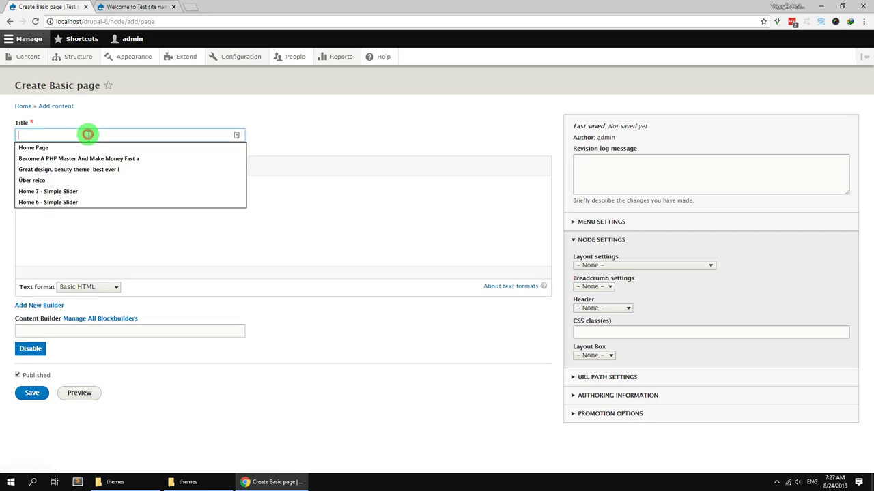
pyautogui.write('Home Page')
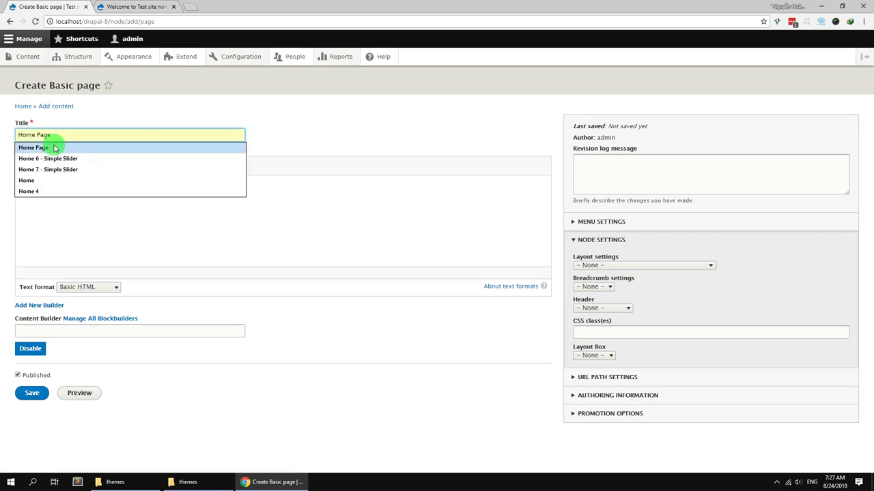
pyautogui.click(43, 148)
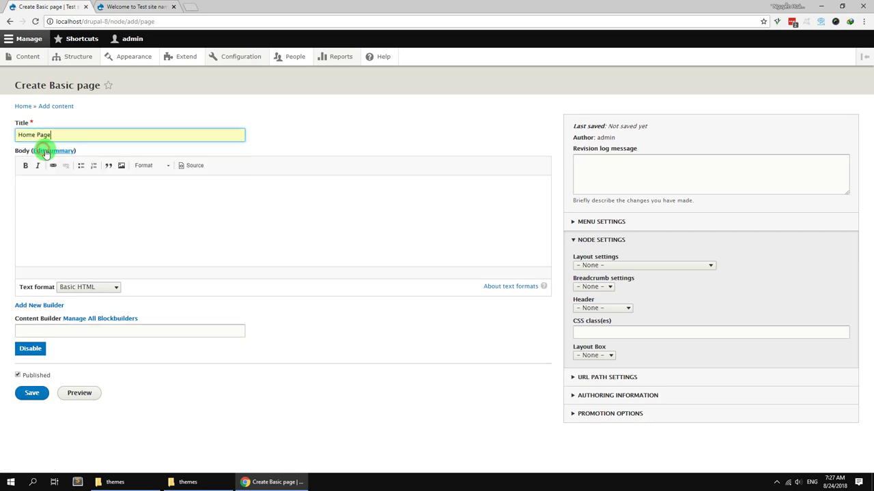
# Add a new content builder titled Home Page and use it for the page's Content Builder field.
pyautogui.click(55, 306)
pyautogui.click(180, 230)
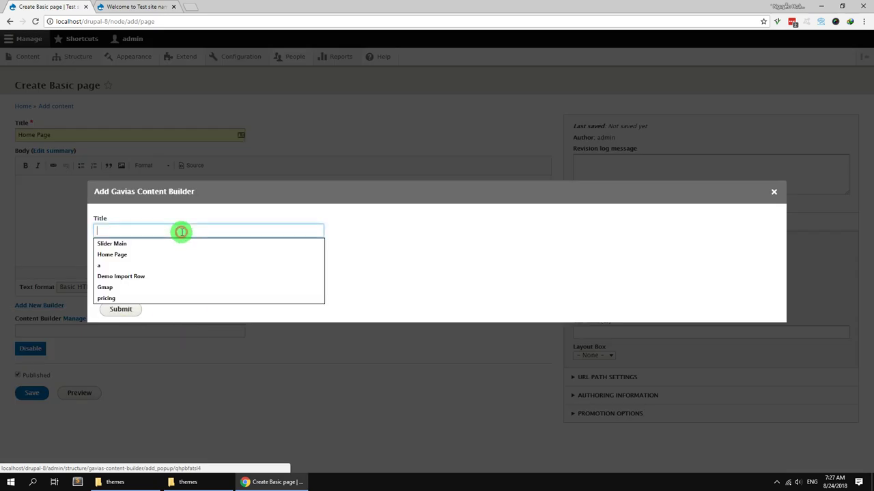
pyautogui.write('Home Page')
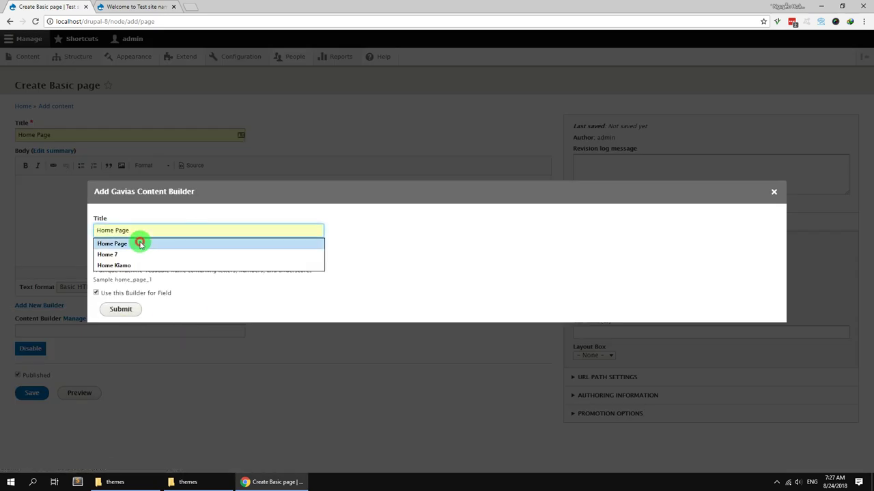
pyautogui.click(140, 244)
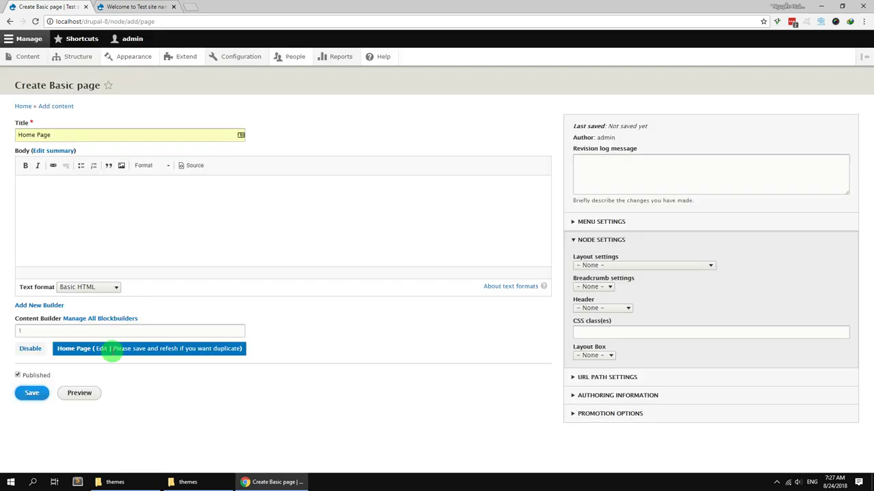
# Set layout to Fullwith no sidebar (use for block builder), breadcrumb to Disable, header to Header default and CSS class to hidden-title; save the page.
pyautogui.click(596, 265)
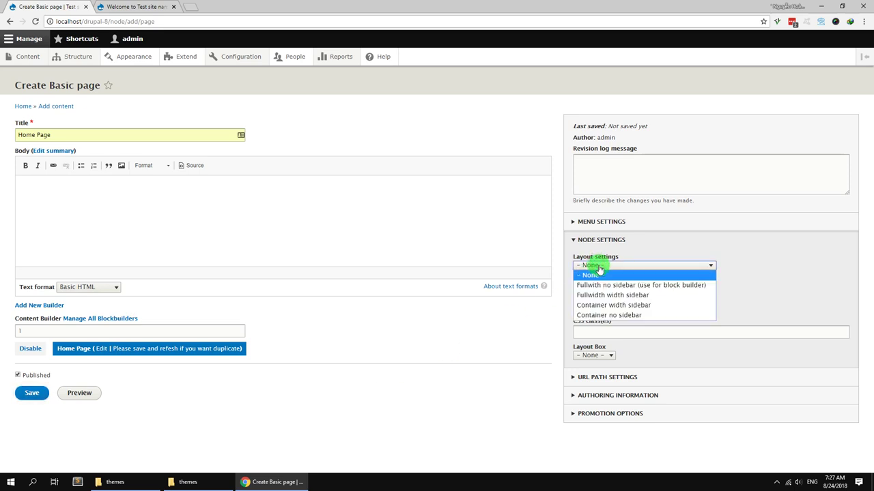
pyautogui.click(599, 285)
pyautogui.click(603, 287)
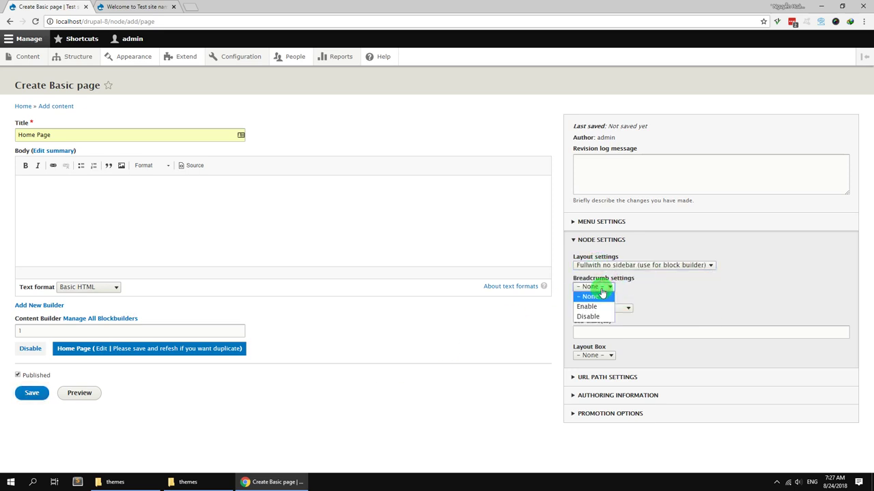
pyautogui.click(588, 317)
pyautogui.click(600, 308)
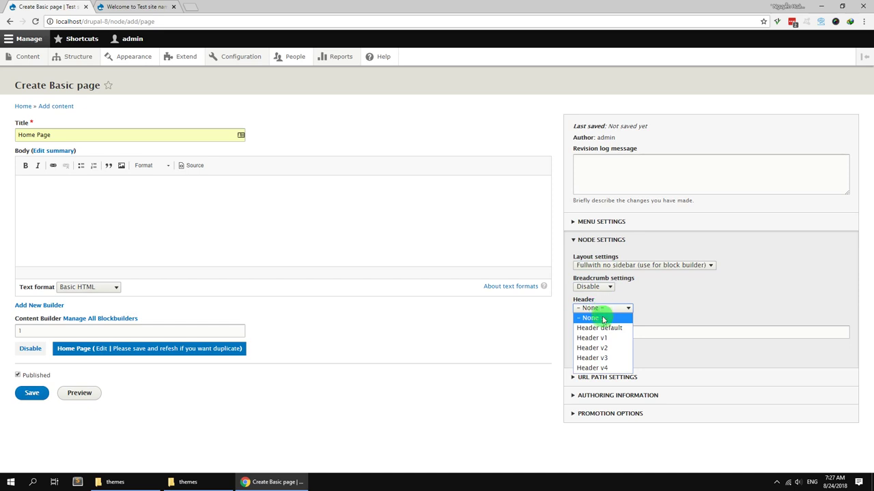
pyautogui.click(599, 327)
pyautogui.click(602, 332)
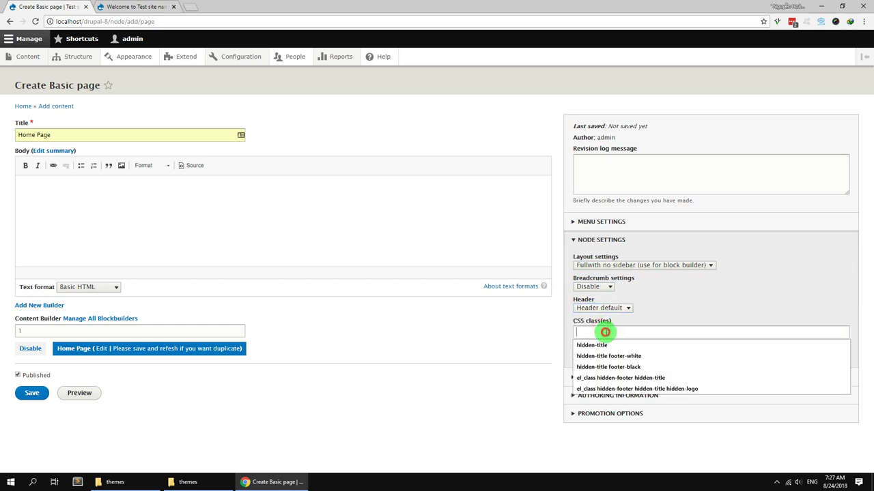
pyautogui.click(594, 343)
pyautogui.click(544, 331)
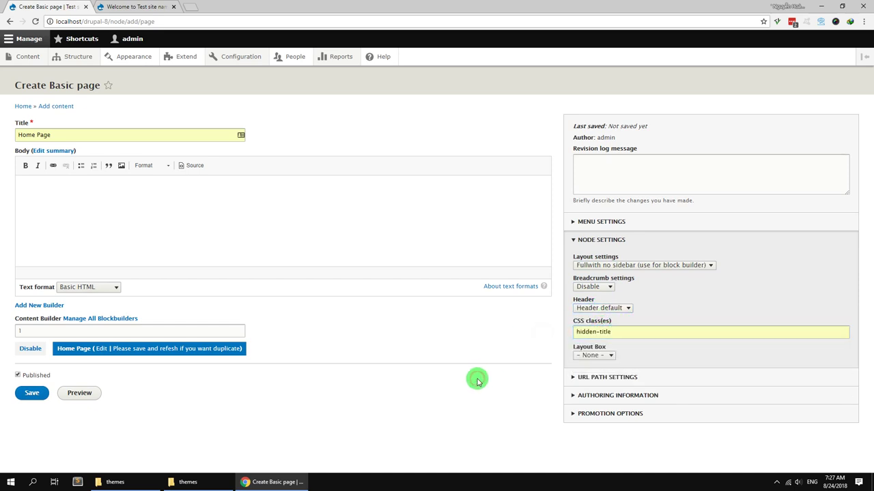
pyautogui.click(51, 397)
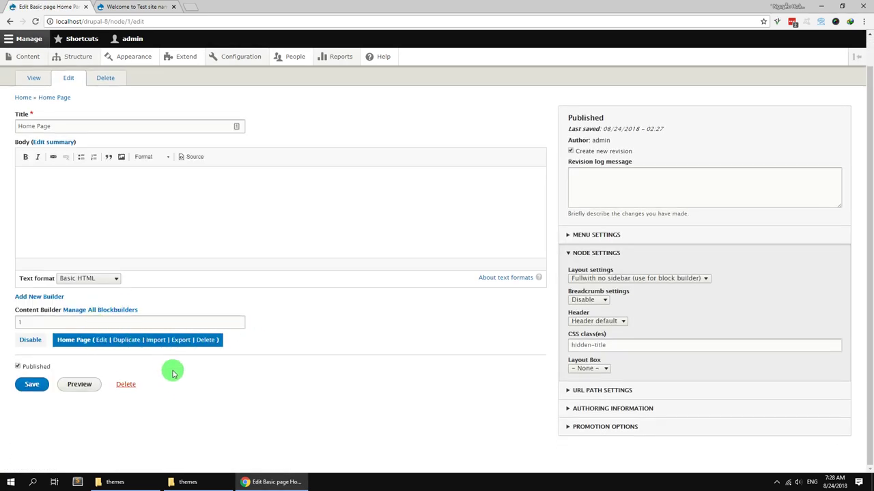
# Open the import for the Home Page builder and, in File Explorer, extract files_export_content_builder.zip from the theme package into its own folder.
pyautogui.click(161, 343)
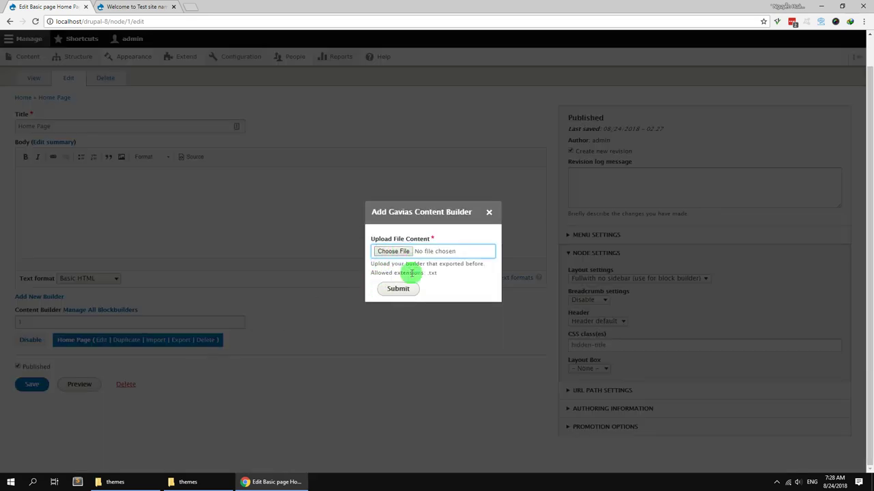
pyautogui.click(133, 485)
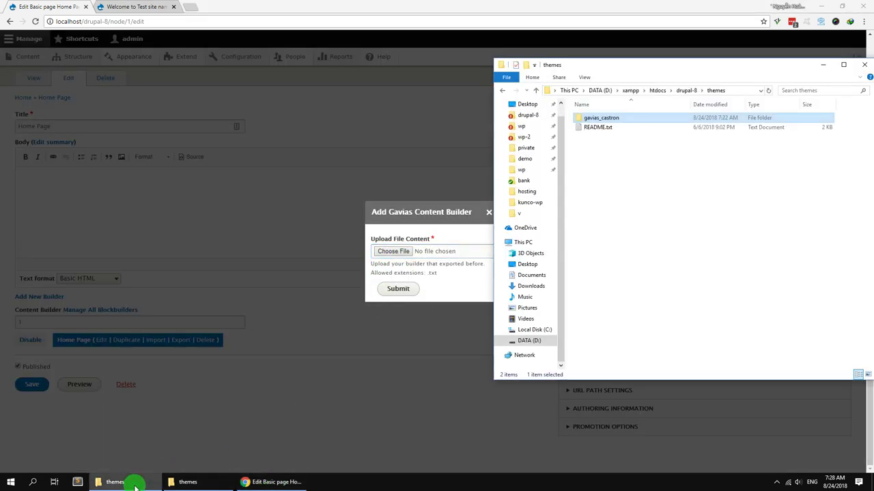
pyautogui.click(133, 485)
pyautogui.click(187, 482)
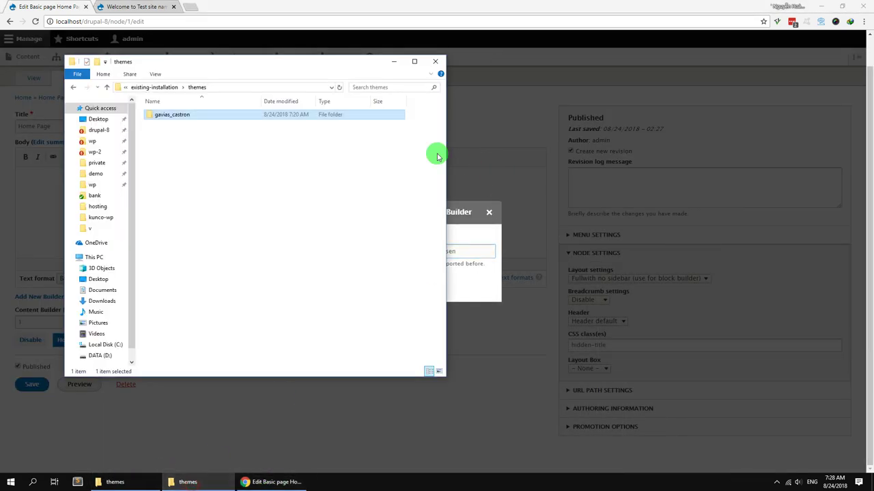
pyautogui.click(157, 89)
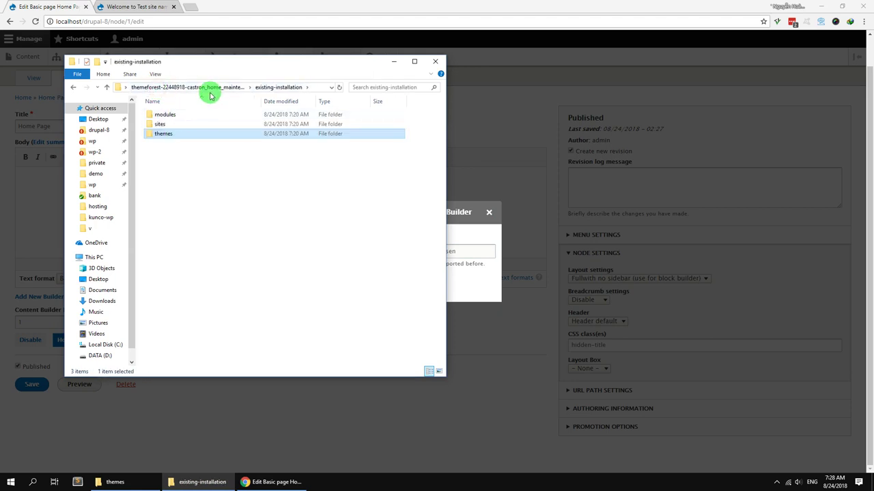
pyautogui.click(206, 88)
pyautogui.click(183, 143)
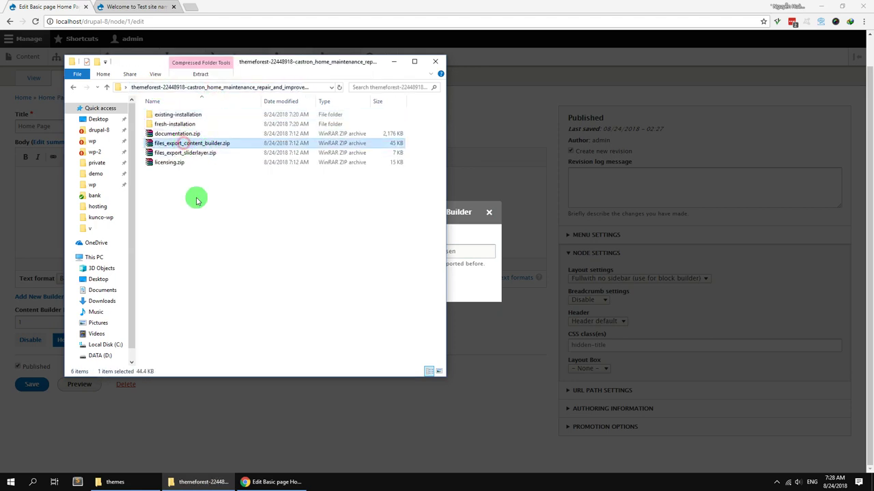
pyautogui.rightClick(187, 144)
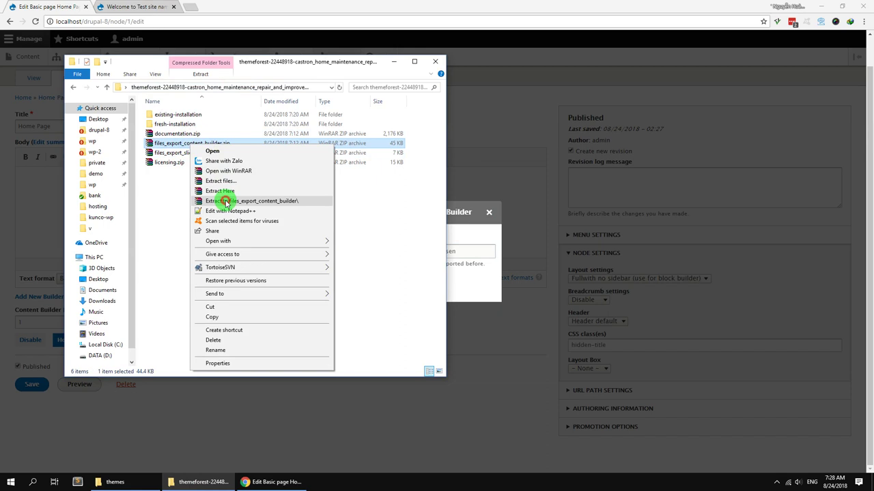
pyautogui.click(226, 202)
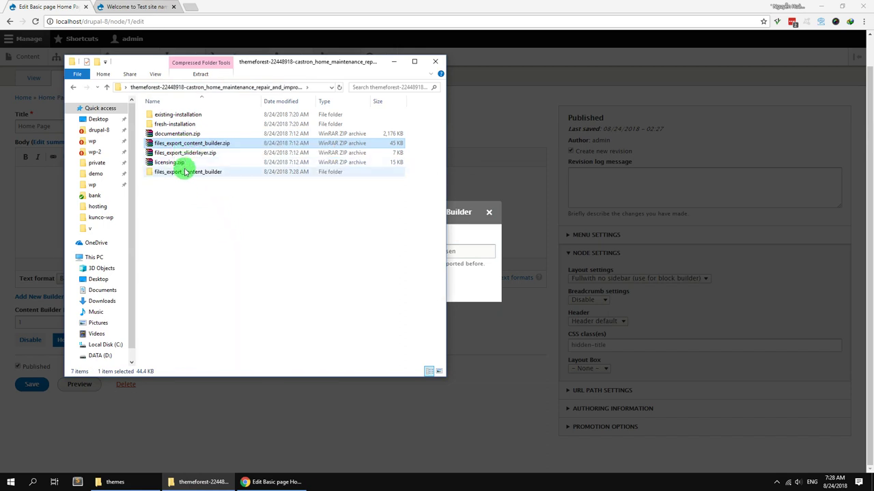
# Choose home-1.txt from the extracted files_export_content_builder folder as the builder's upload file and submit the import.
pyautogui.doubleClick(184, 172)
pyautogui.moveTo(203, 65); pyautogui.dragTo(593, 101)
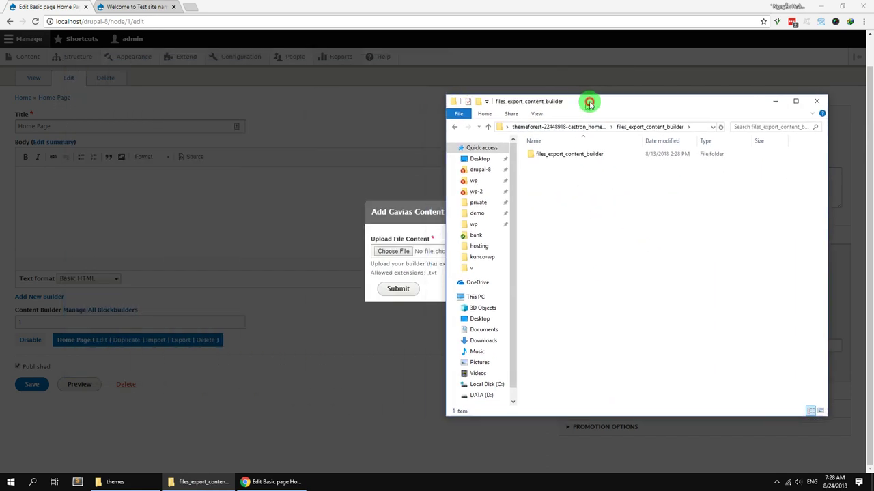
pyautogui.click(558, 157)
pyautogui.doubleClick(561, 152)
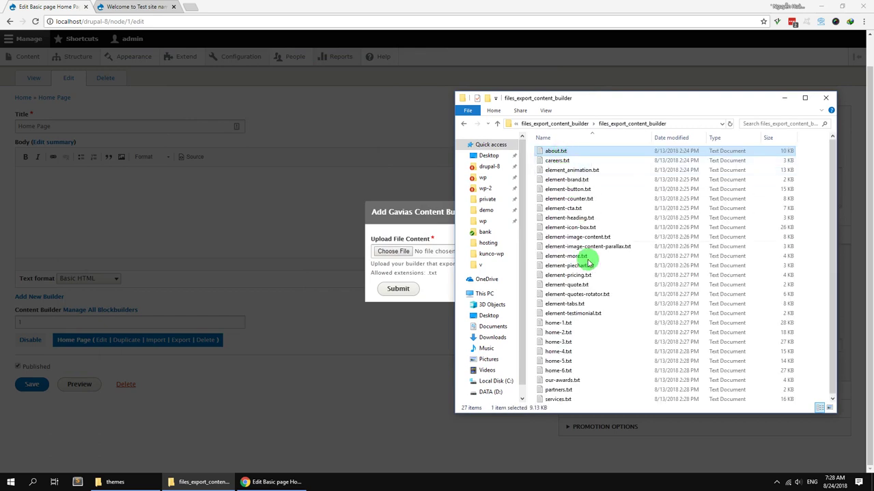
pyautogui.click(566, 325)
pyautogui.moveTo(566, 328); pyautogui.dragTo(403, 253)
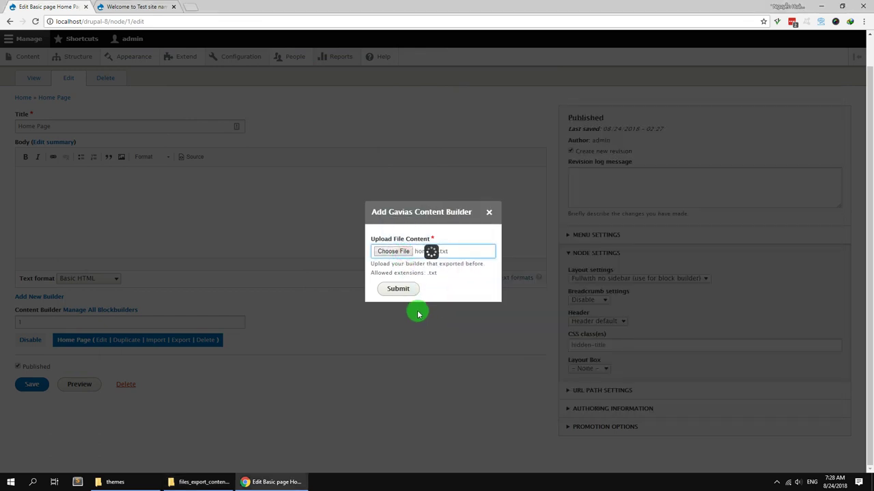
# Submit the home-1.txt import, save the Home Page and review its imported sections.
pyautogui.click(399, 290)
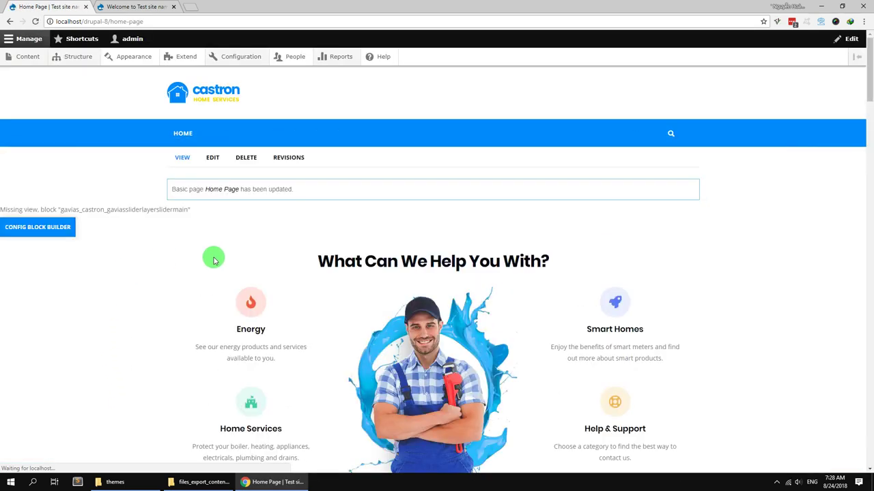
pyautogui.scroll(-3, 310, 344)
pyautogui.scroll(-20, 310, 344)
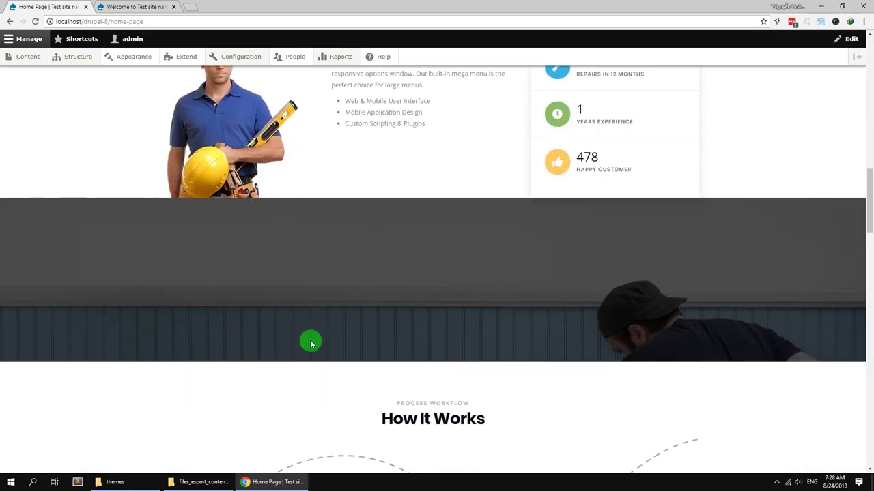
pyautogui.scroll(-8, 310, 345)
pyautogui.scroll(15, 311, 344)
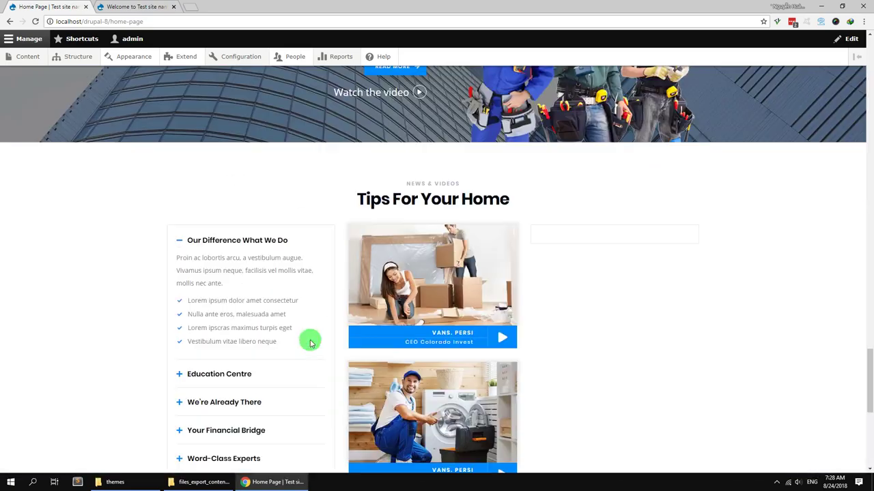
pyautogui.scroll(15, 311, 341)
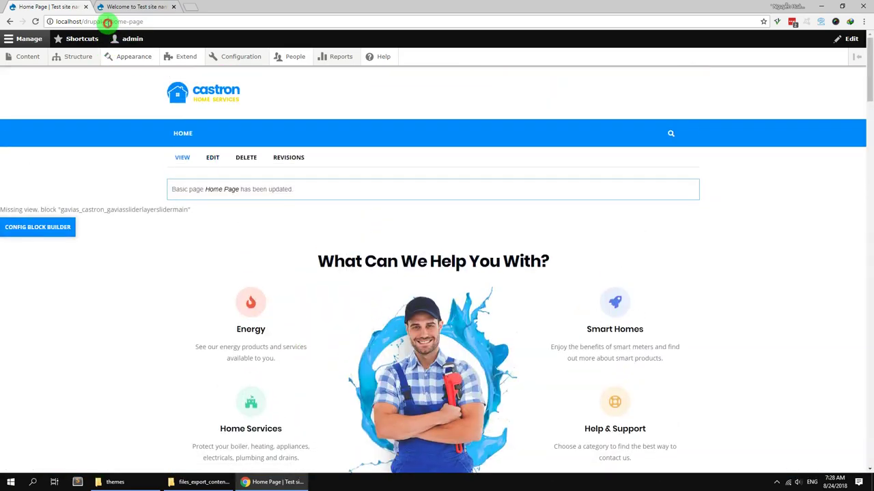
# Copy the Home Page's path from its address and open the basic site settings.
pyautogui.moveTo(107, 21); pyautogui.dragTo(145, 21)
pyautogui.click(87, 111)
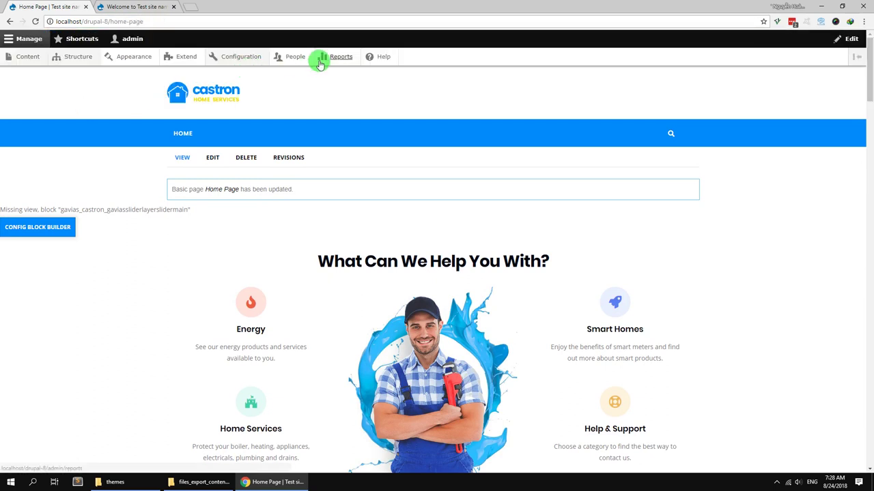
pyautogui.moveTo(248, 60)
pyautogui.moveTo(247, 150)
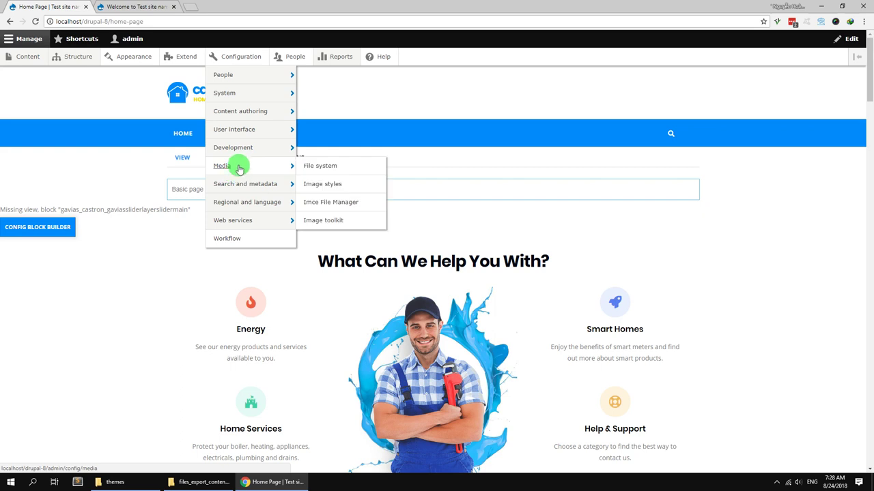
pyautogui.moveTo(244, 108)
pyautogui.moveTo(273, 93)
pyautogui.click(322, 98)
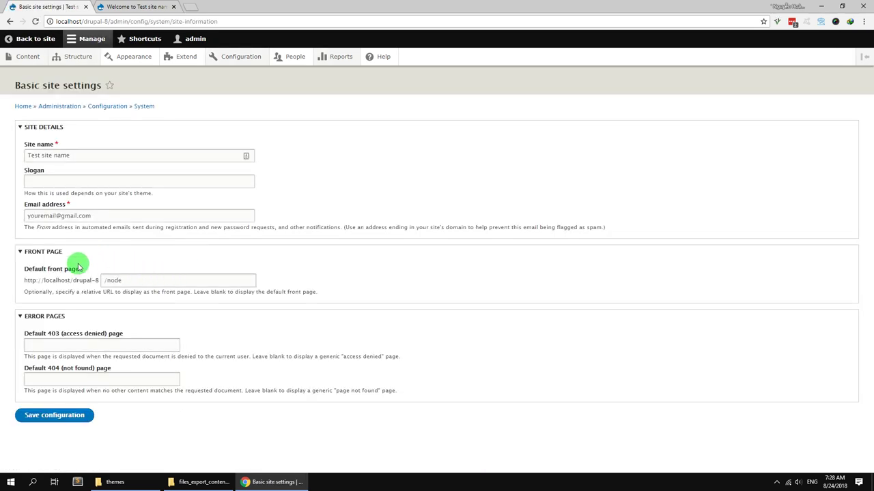
# Set the default front page to /home-page and save the configuration.
pyautogui.moveTo(67, 271); pyautogui.dragTo(85, 273)
pyautogui.click(125, 280)
pyautogui.moveTo(137, 280); pyautogui.dragTo(79, 280)
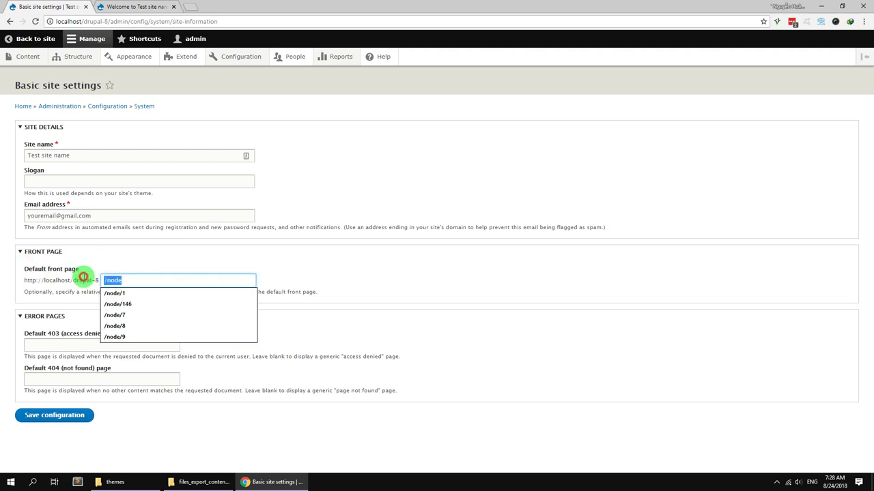
pyautogui.write('/home-page')
pyautogui.click(335, 267)
pyautogui.click(55, 415)
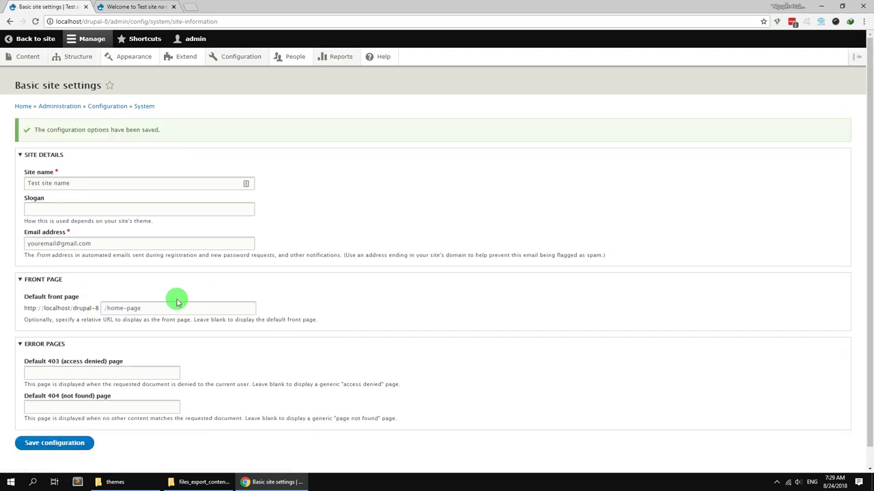
# Check the site's front page and read the name of the missing slider block.
pyautogui.click(116, 6)
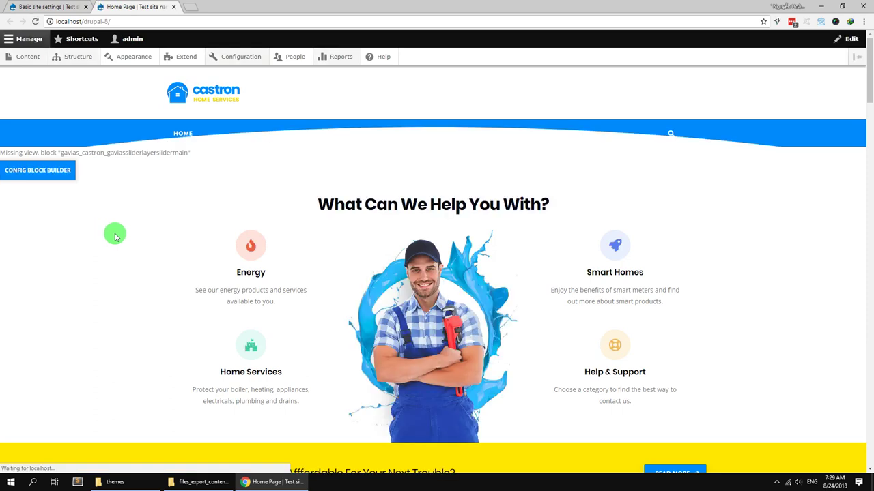
pyautogui.moveTo(62, 184); pyautogui.dragTo(185, 184)
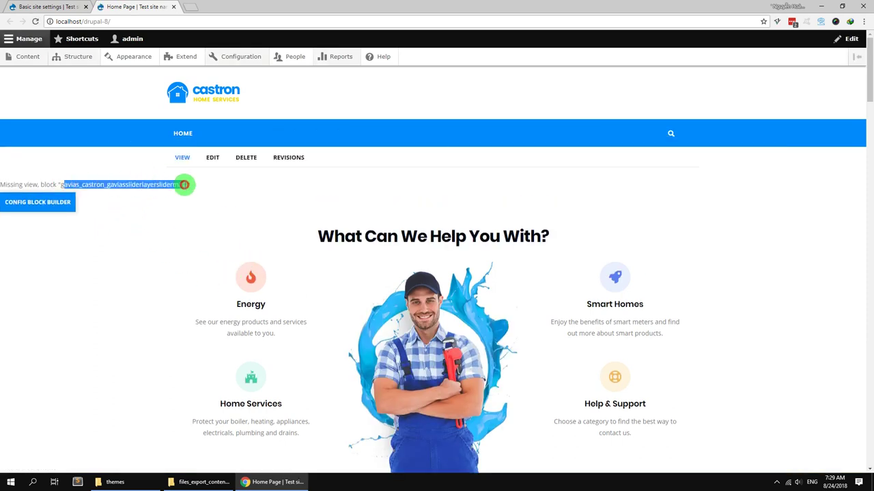
pyautogui.click(123, 274)
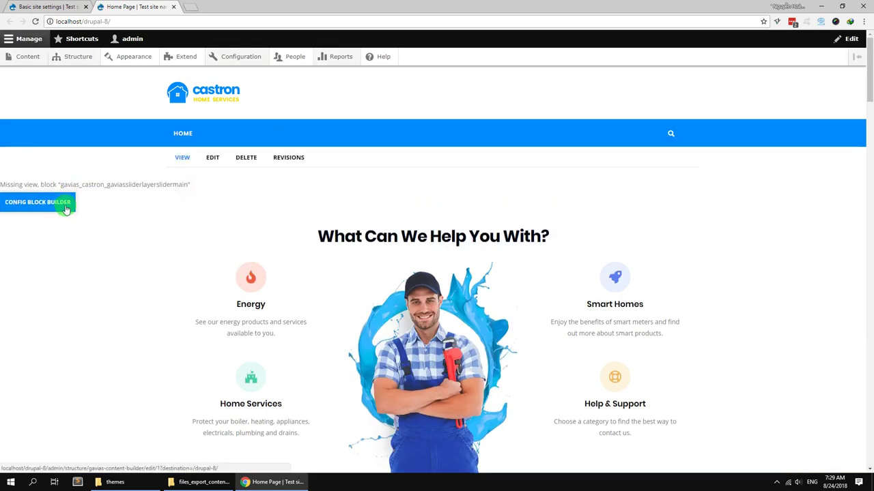
# Add a Gavias slider layer group titled Slider Main, save it and open its import form.
pyautogui.moveTo(92, 59)
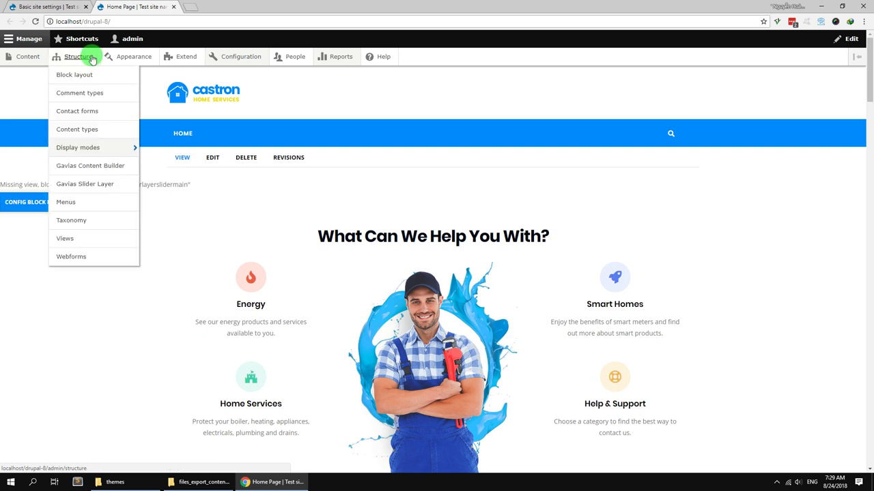
pyautogui.click(89, 184)
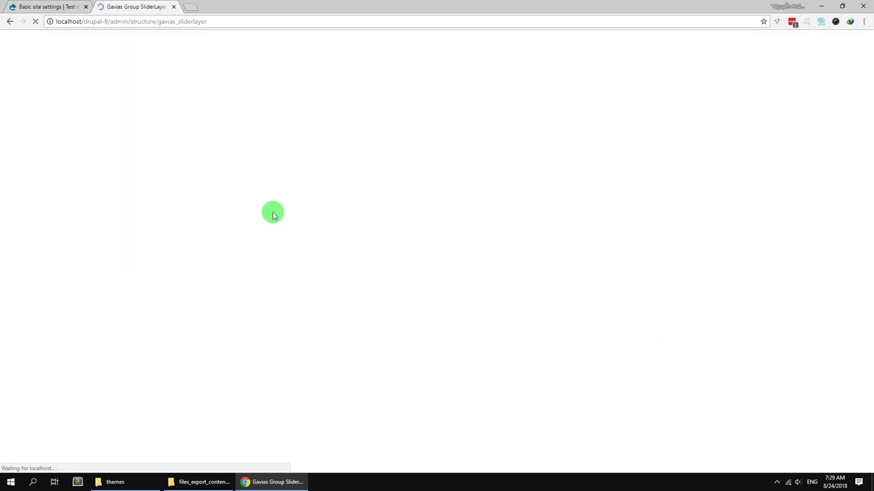
pyautogui.click(75, 128)
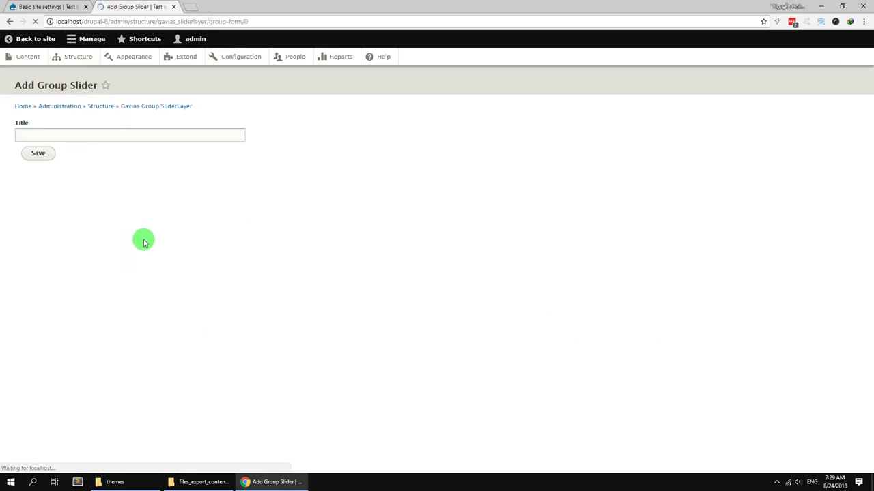
pyautogui.click(139, 134)
pyautogui.click(120, 148)
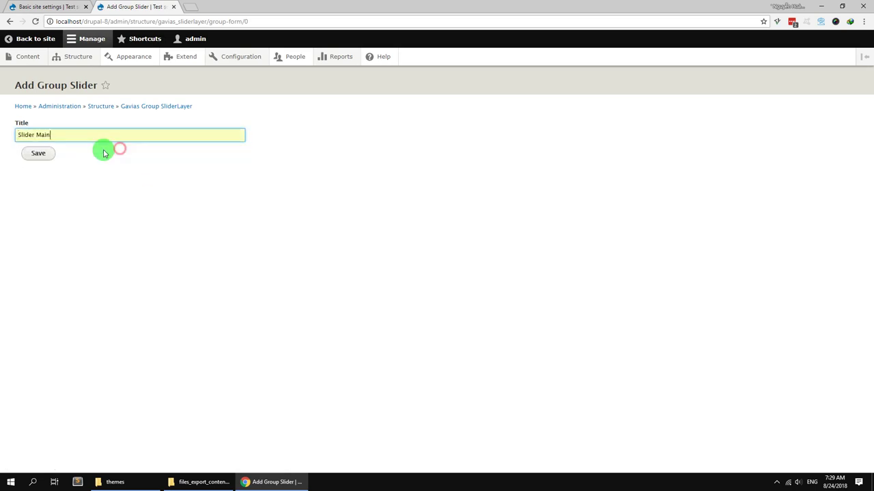
pyautogui.click(33, 155)
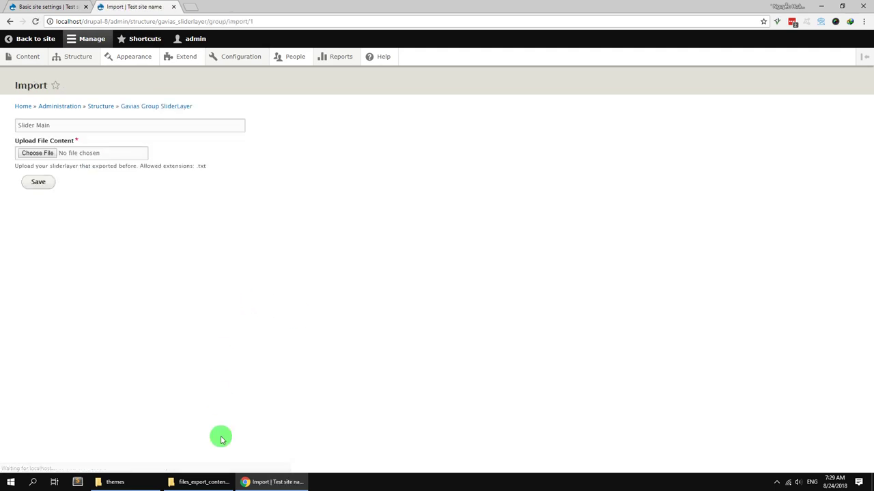
# In File Explorer, go back to the theme package folder and extract files_export_sliderlayer.zip into its own folder.
pyautogui.click(216, 484)
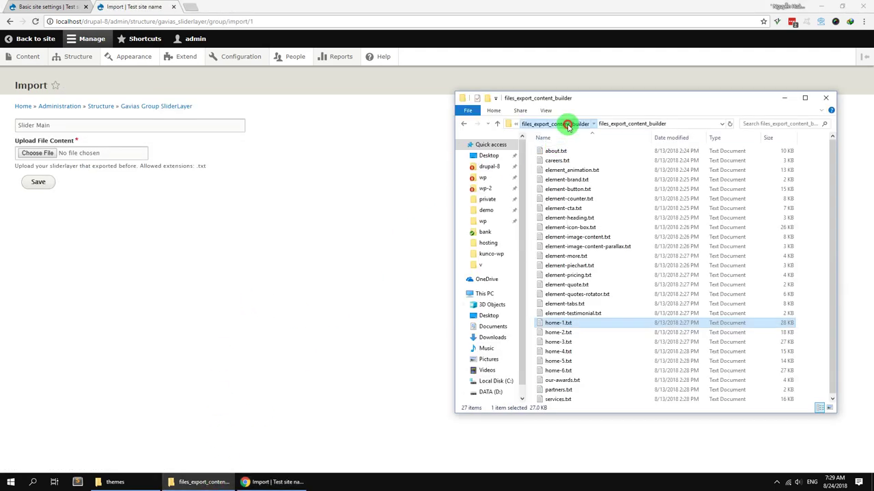
pyautogui.click(566, 123)
pyautogui.click(597, 123)
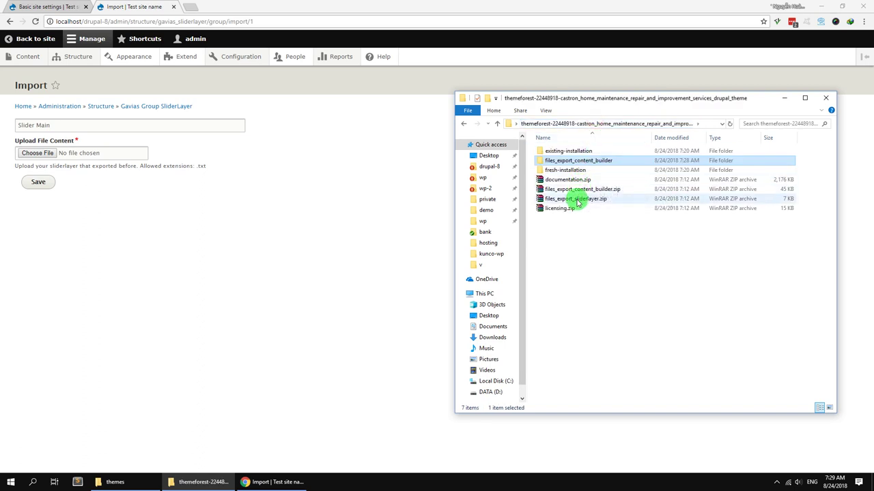
pyautogui.rightClick(577, 199)
pyautogui.click(609, 257)
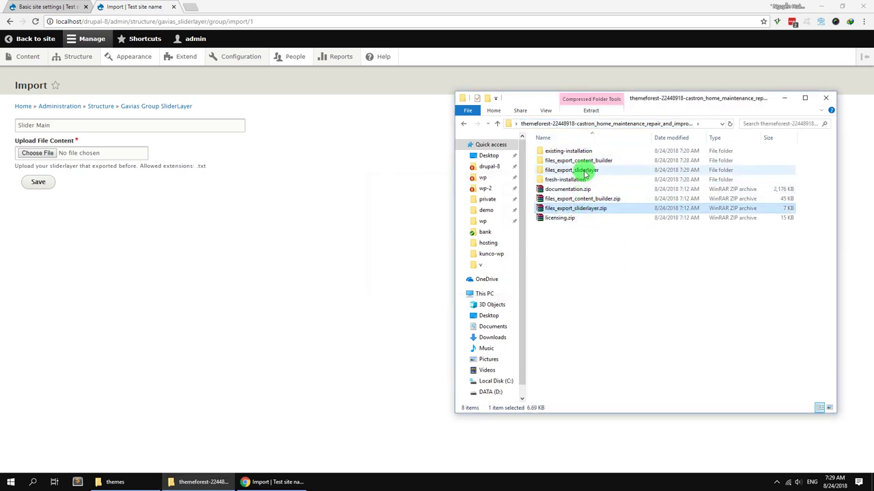
# Use sliderlayer-main.txt from the extracted files_export_sliderlayer folder as Slider Main's upload file and save the import.
pyautogui.click(568, 172)
pyautogui.doubleClick(572, 171)
pyautogui.doubleClick(570, 151)
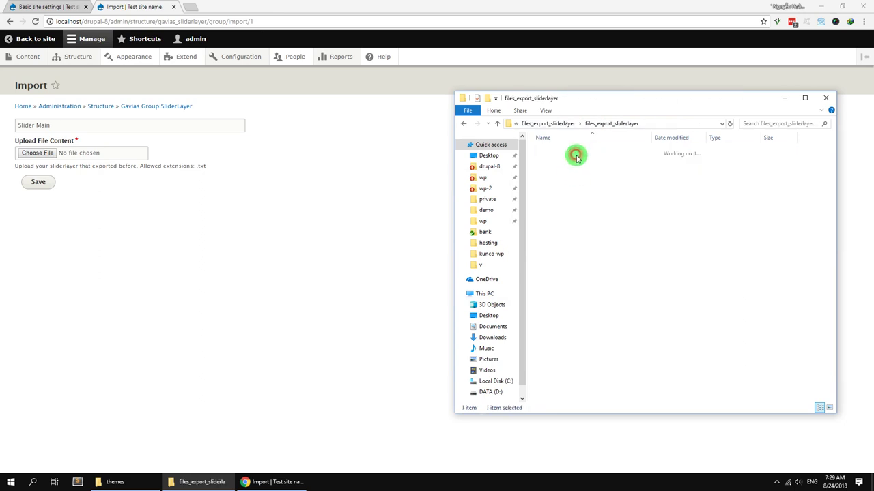
pyautogui.moveTo(566, 151); pyautogui.dragTo(38, 153)
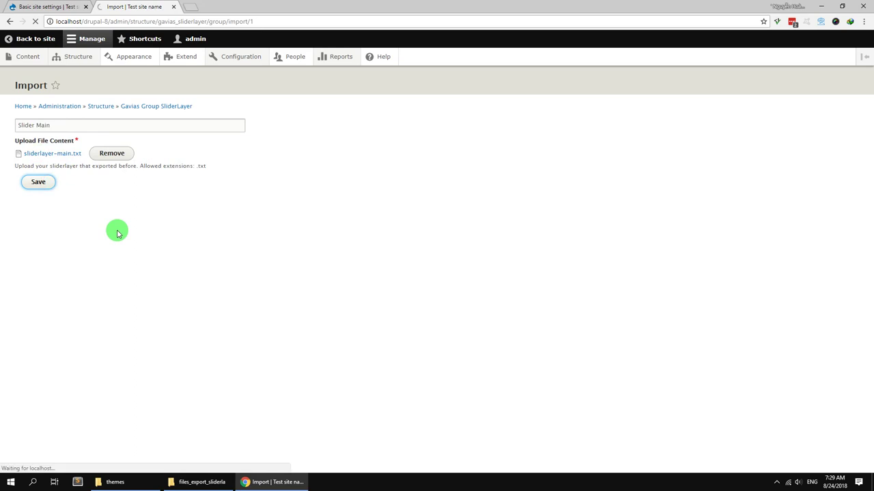
# In the block layout, place the Gavias SliderLayer – Slider Main block in the Other region with its title hidden and save it.
pyautogui.click(80, 75)
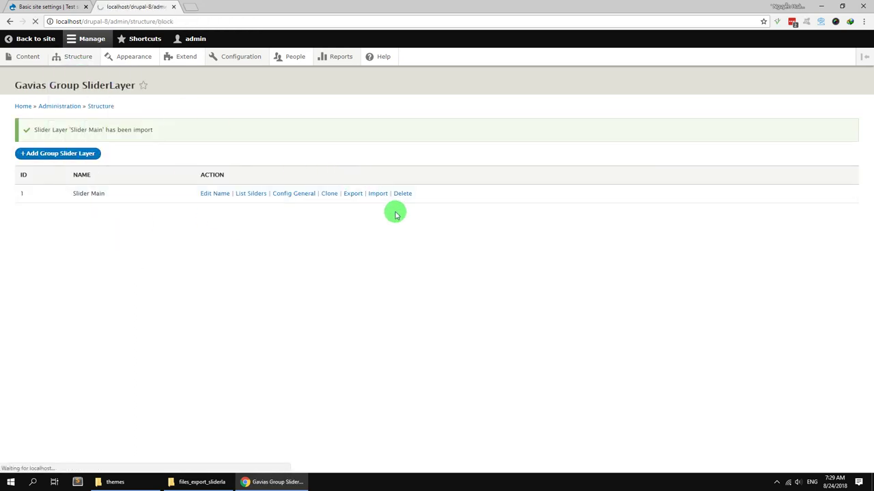
pyautogui.scroll(-20, 433, 246)
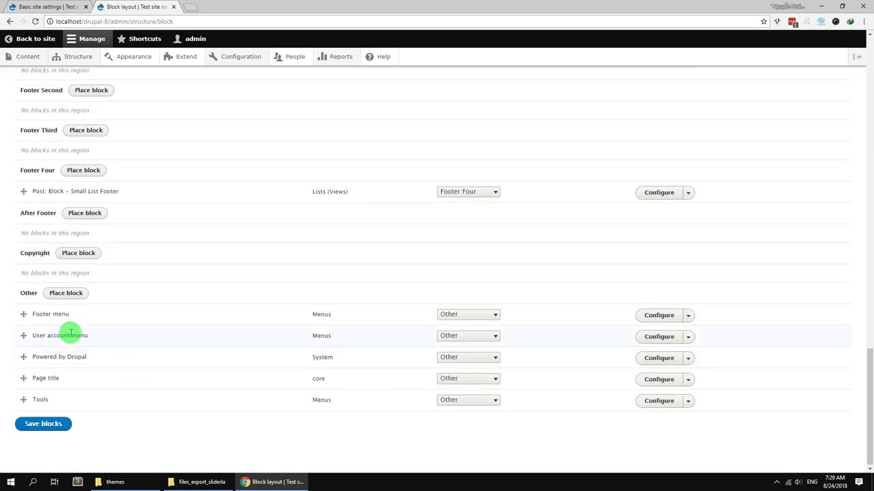
pyautogui.click(65, 298)
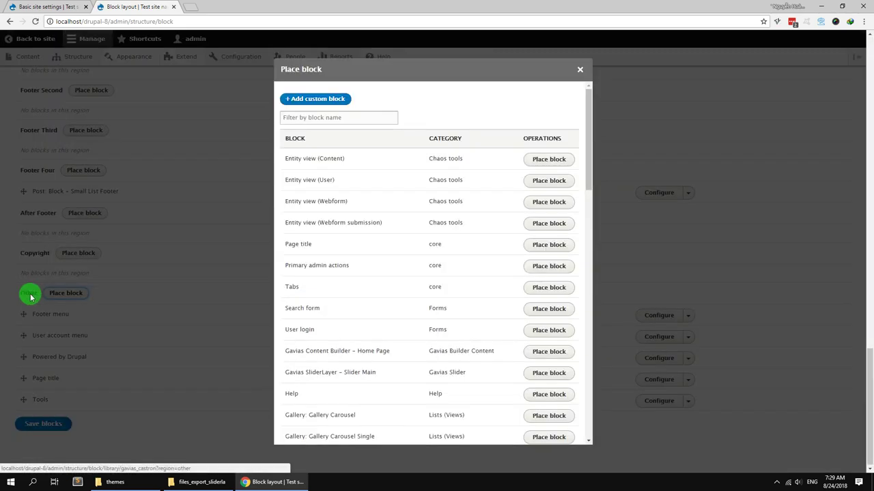
pyautogui.click(329, 120)
pyautogui.write('sl')
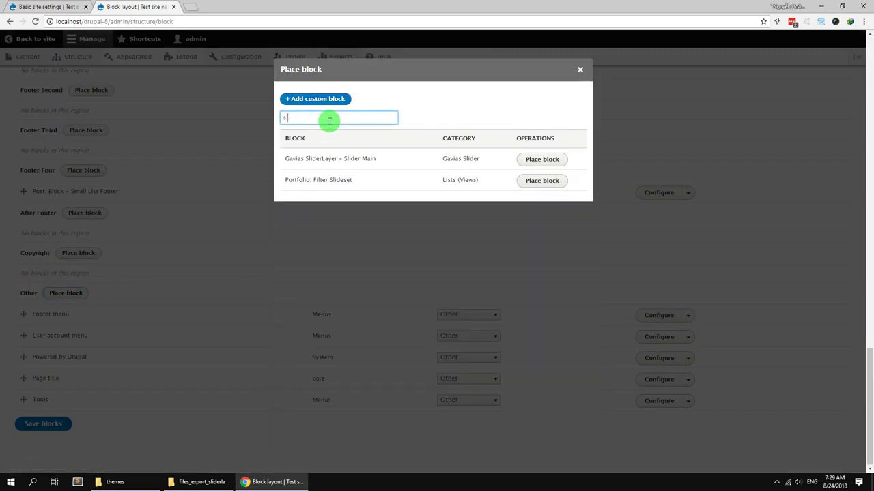
pyautogui.click(542, 159)
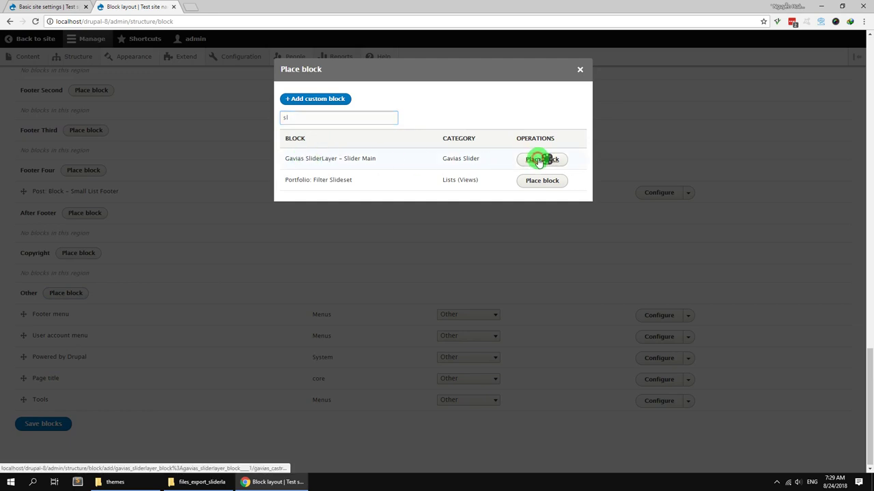
pyautogui.click(302, 158)
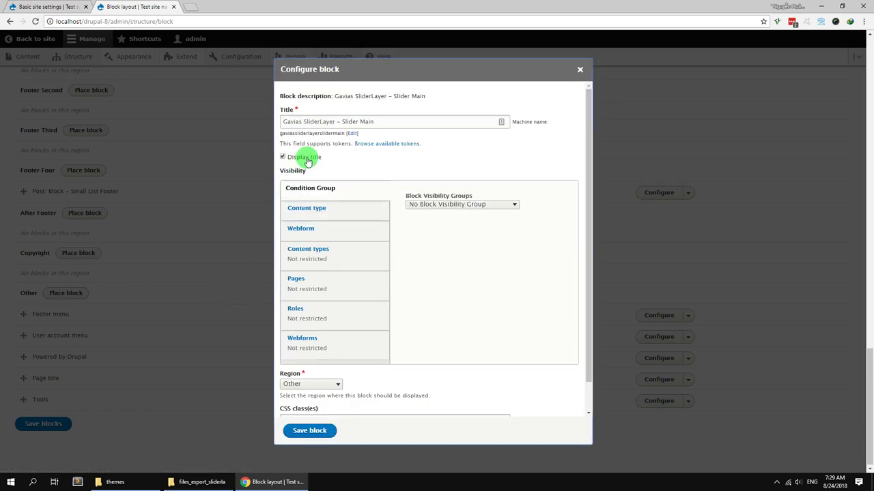
pyautogui.click(310, 431)
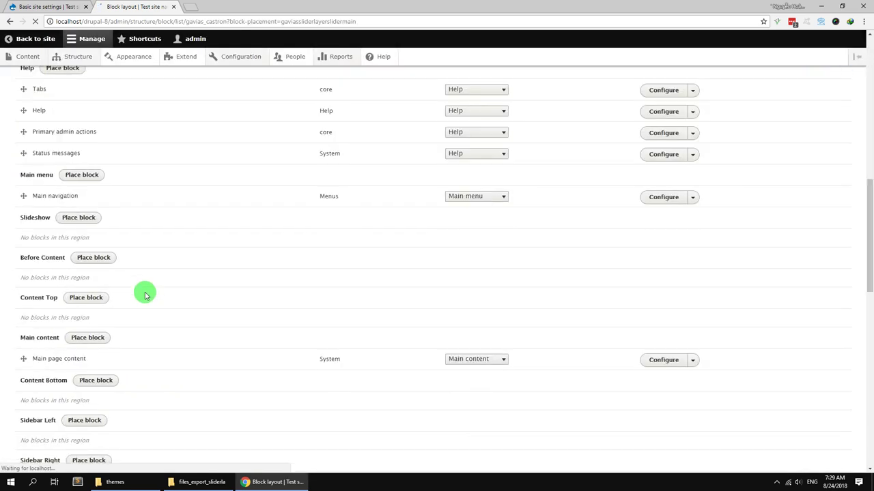
# In the Home Page builder, assign the Slider Main block to the Slider row's Drupal Block element and save the configuration.
pyautogui.click(21, 39)
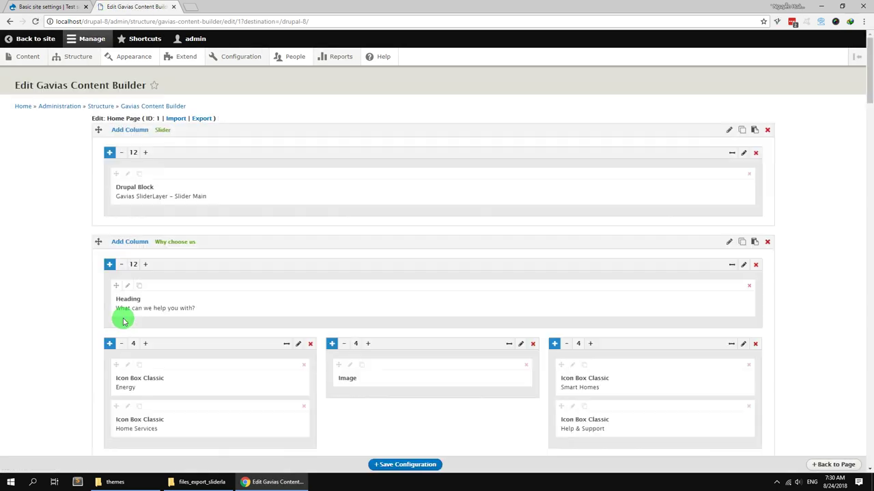
pyautogui.click(127, 174)
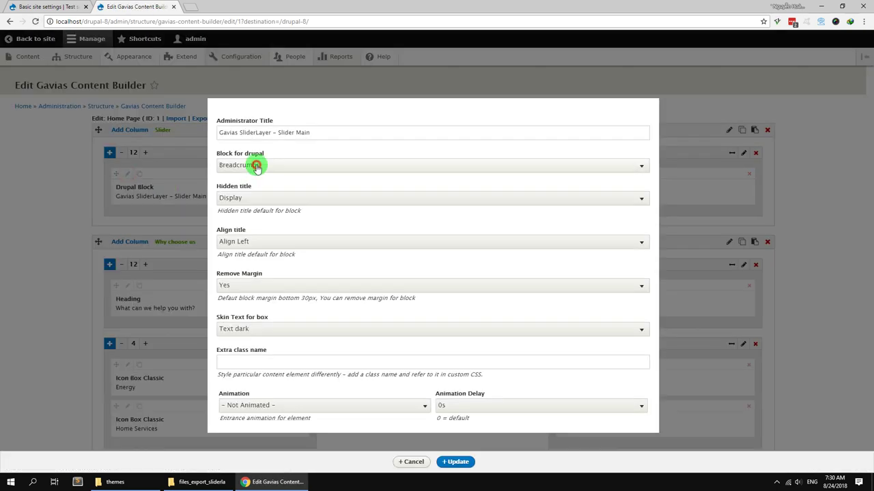
pyautogui.click(287, 166)
pyautogui.click(284, 230)
pyautogui.click(454, 462)
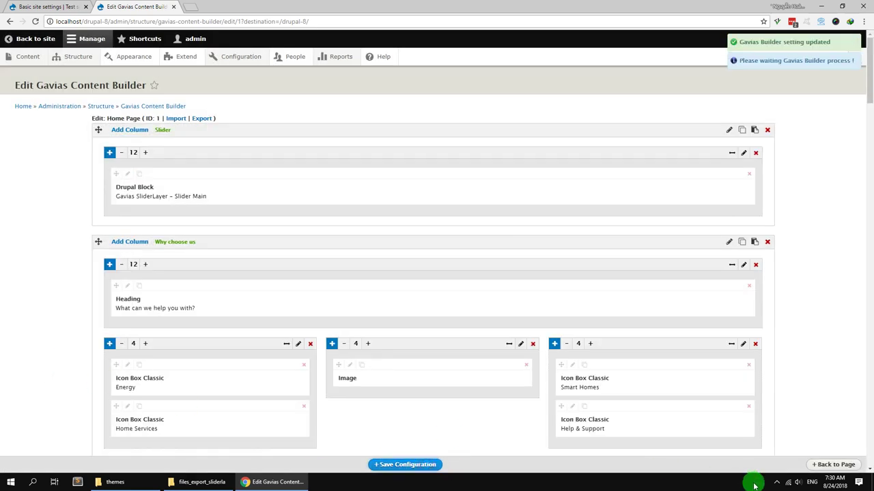
# Return to the Home Page and examine the slider and the sections below it.
pyautogui.click(835, 468)
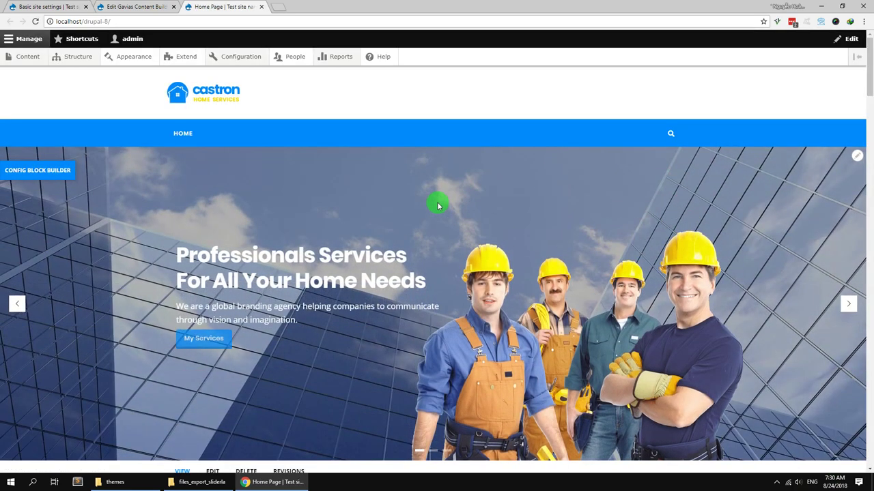
pyautogui.scroll(-3, 438, 205)
pyautogui.scroll(2, 439, 206)
pyautogui.scroll(-5, 497, 241)
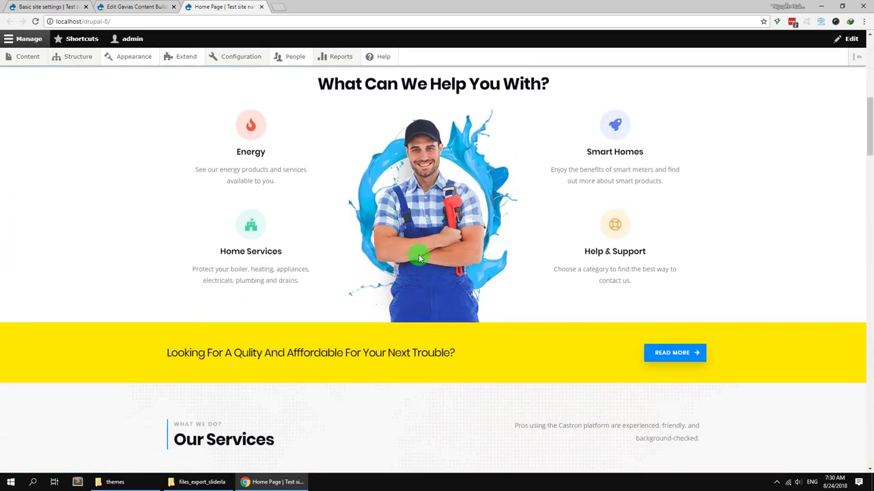
pyautogui.scroll(-15, 419, 258)
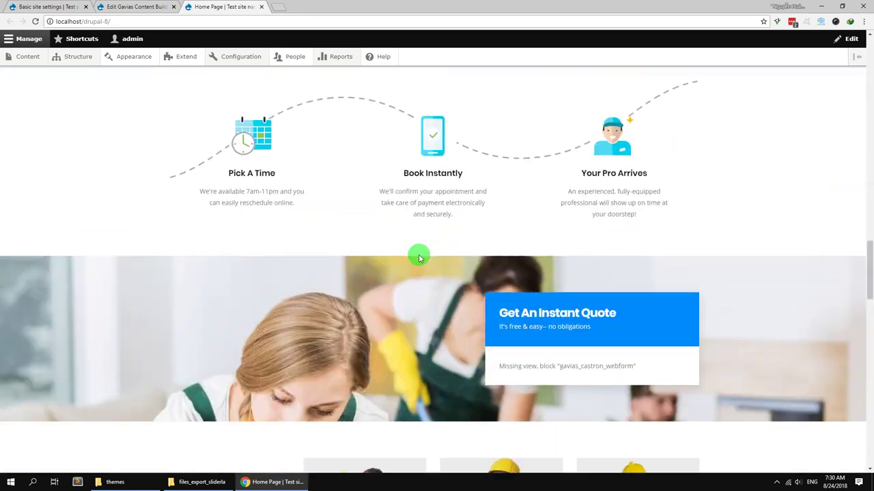
pyautogui.scroll(-19, 420, 258)
pyautogui.scroll(9, 419, 258)
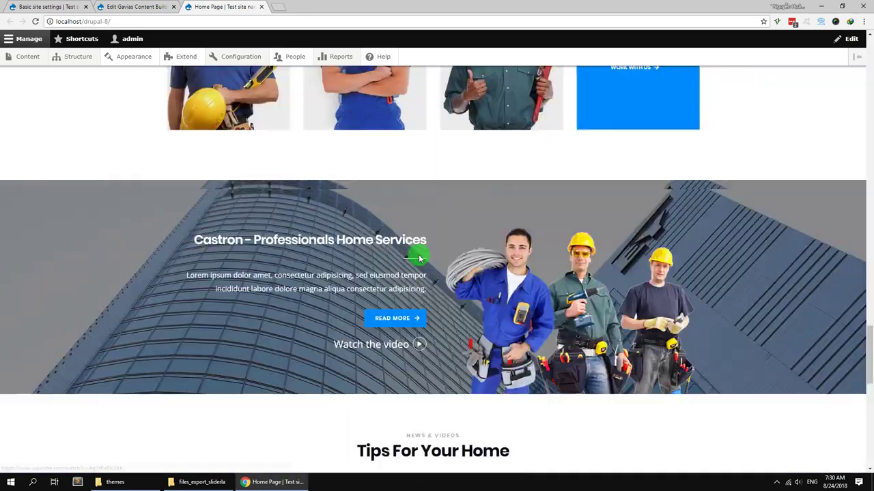
pyautogui.scroll(20, 419, 258)
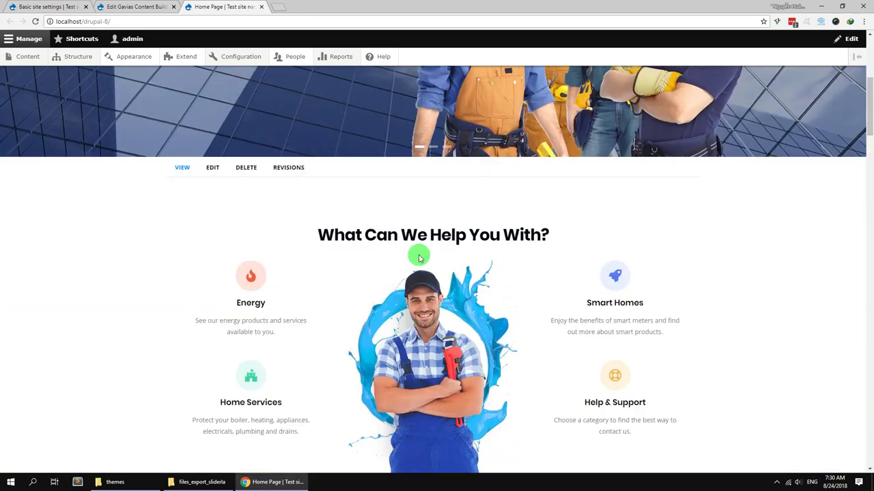